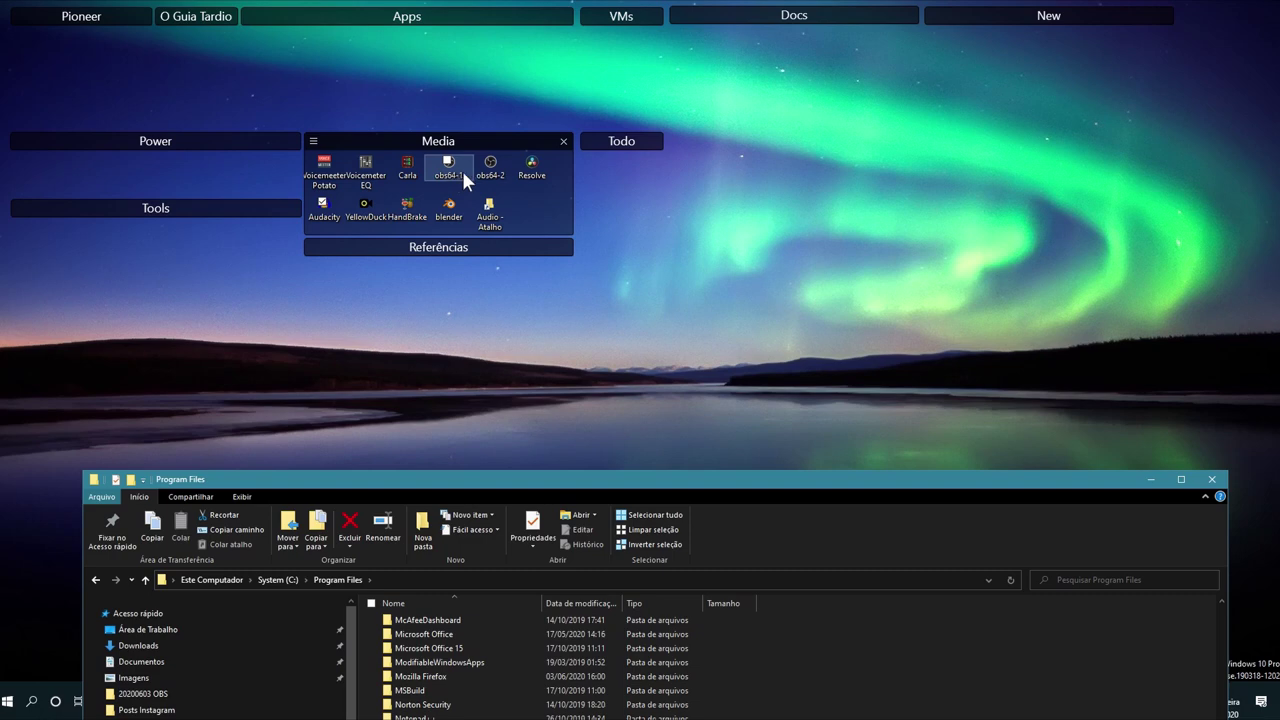
# - Browse to the obs-studio2\bin\64bit folder in Program Files, locate obs64.exe, and close File Explorer
pyautogui.moveTo(697, 479); pyautogui.dragTo(689, 400)
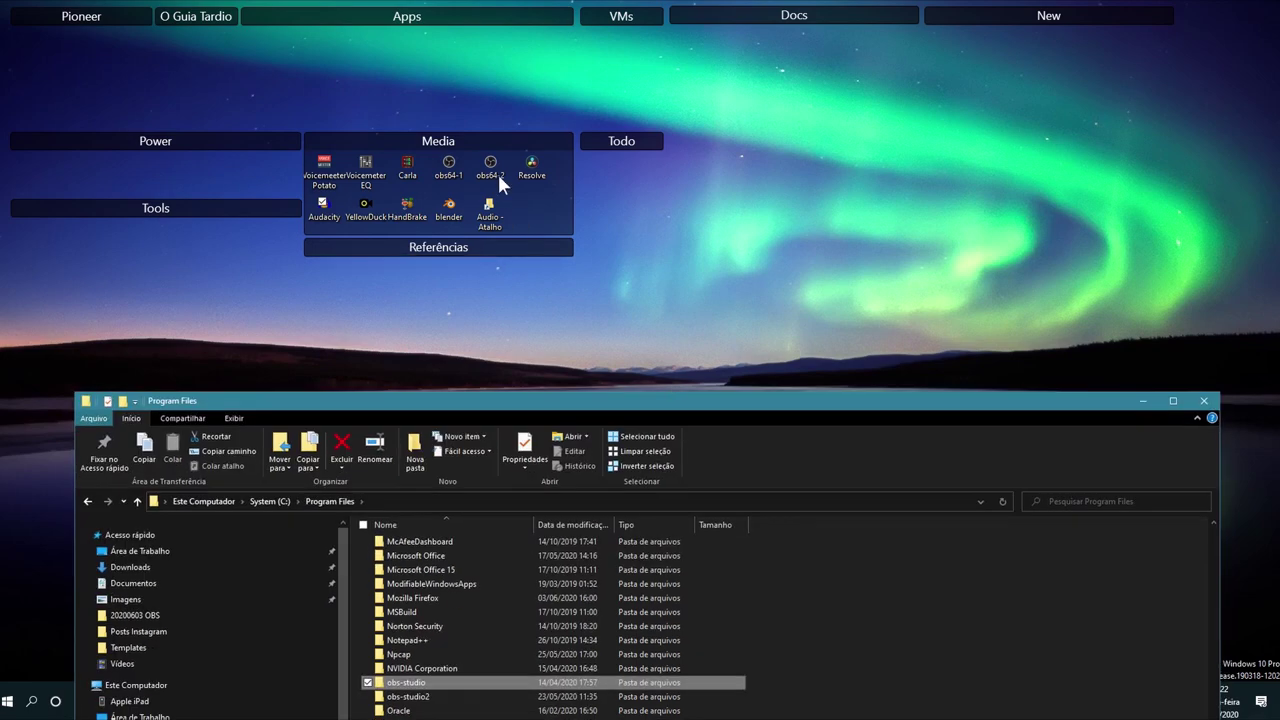
pyautogui.moveTo(661, 400); pyautogui.dragTo(651, 69)
pyautogui.doubleClick(398, 364)
pyautogui.doubleClick(374, 215)
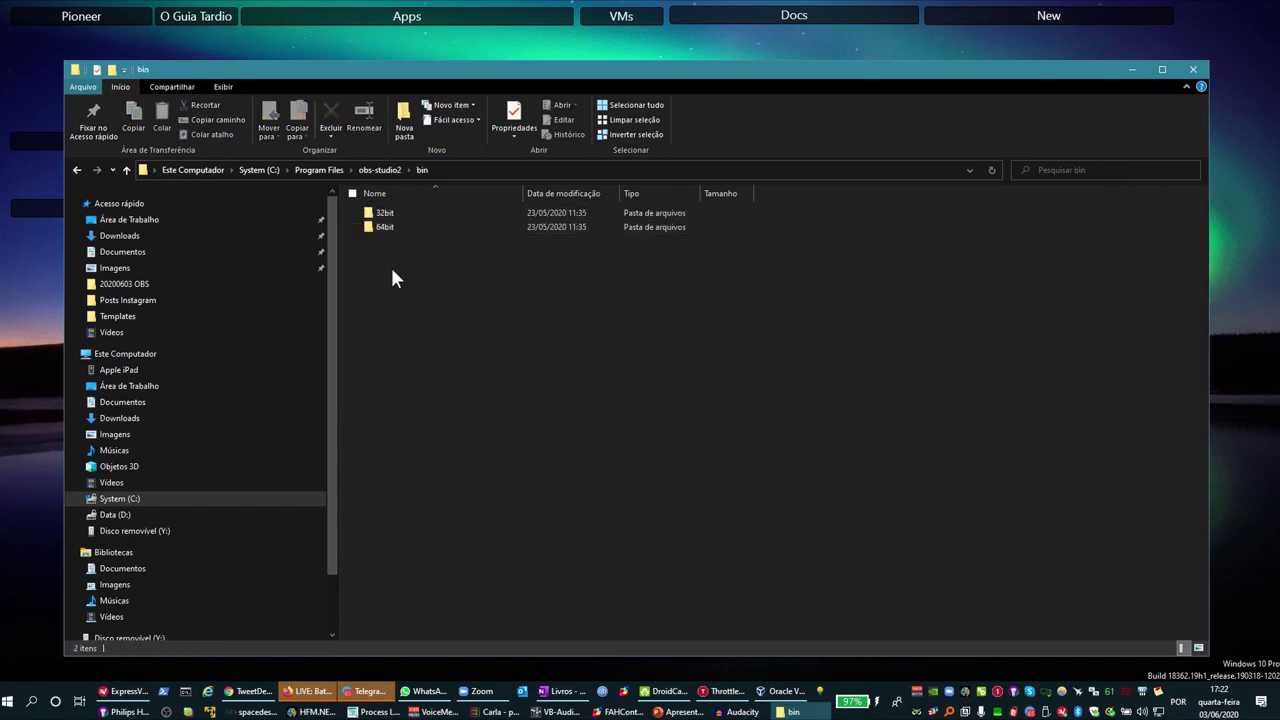
pyautogui.doubleClick(387, 229)
pyautogui.scroll(-5, 402, 617)
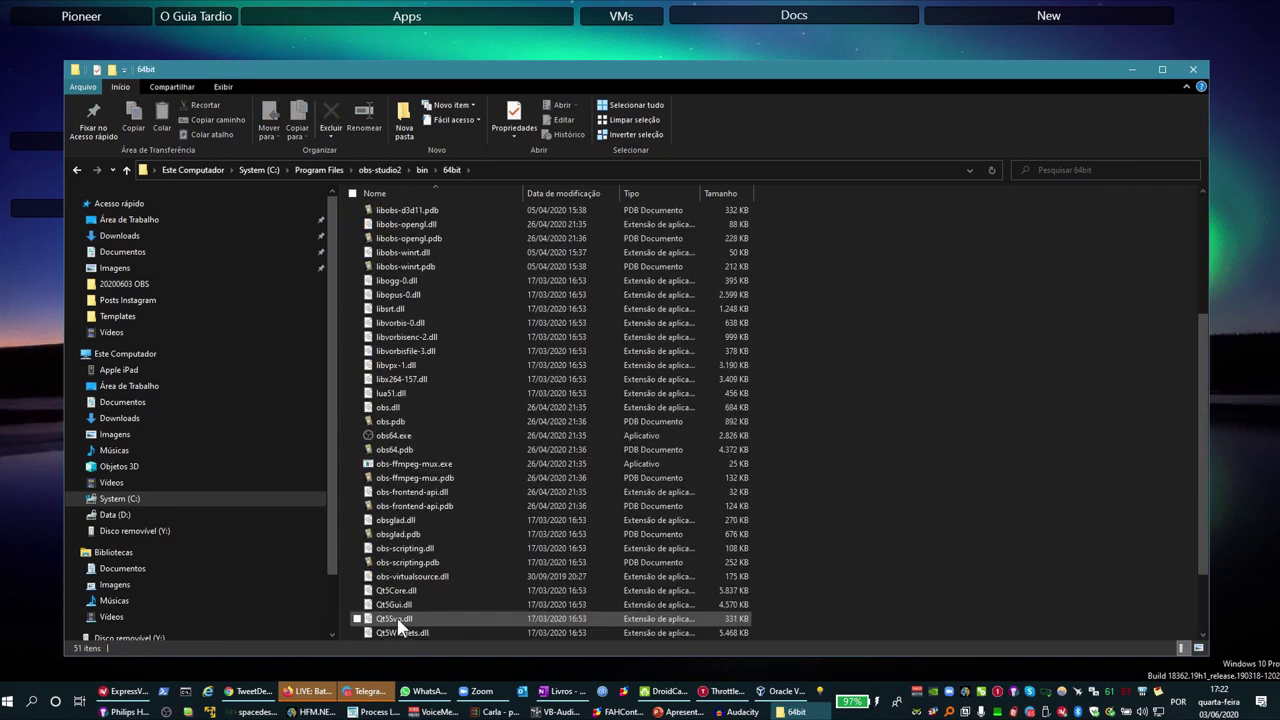
pyautogui.click(398, 436)
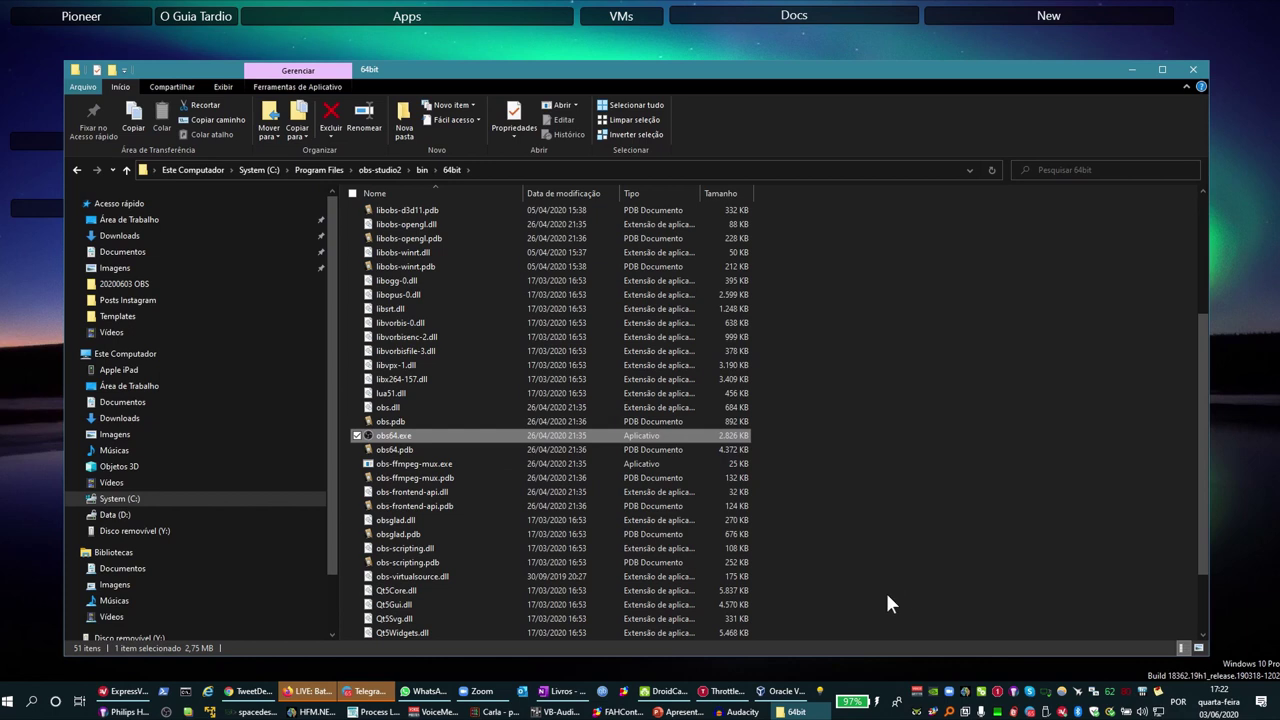
pyautogui.click(1193, 69)
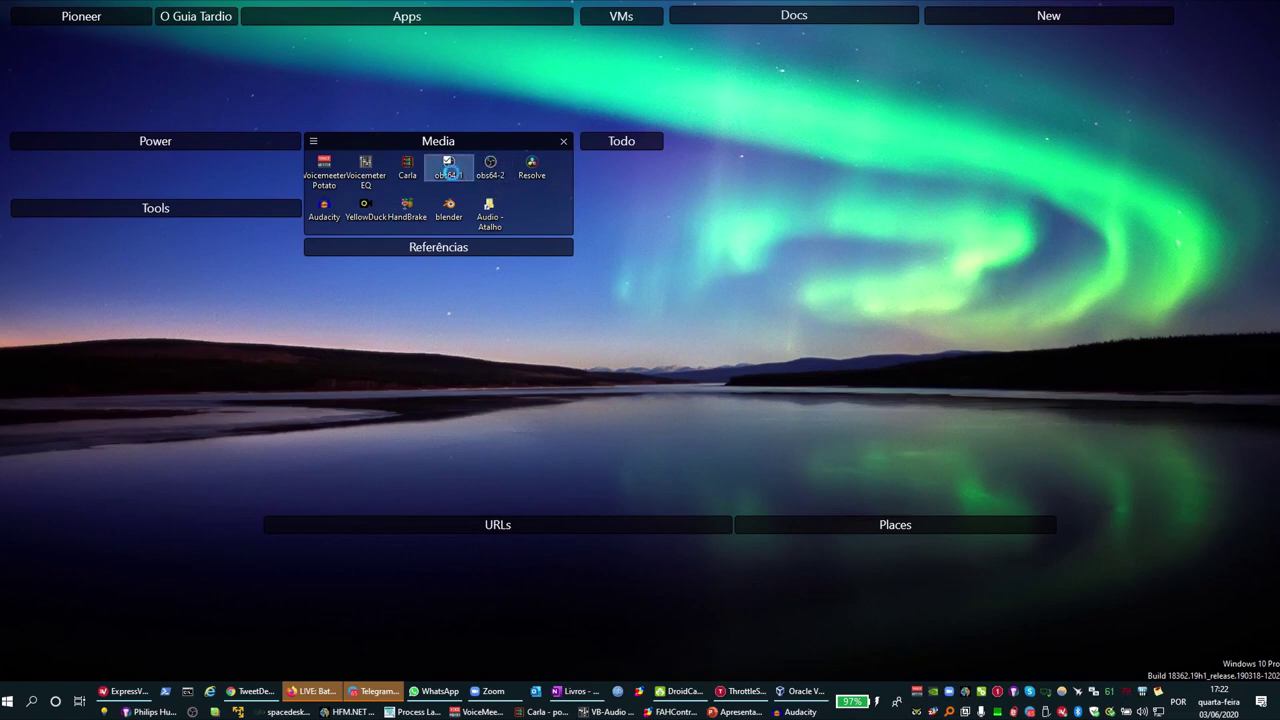
# - Inspect the -multi parameter in the obs64-1 shortcut's target properties without changing anything
pyautogui.rightClick(451, 172)
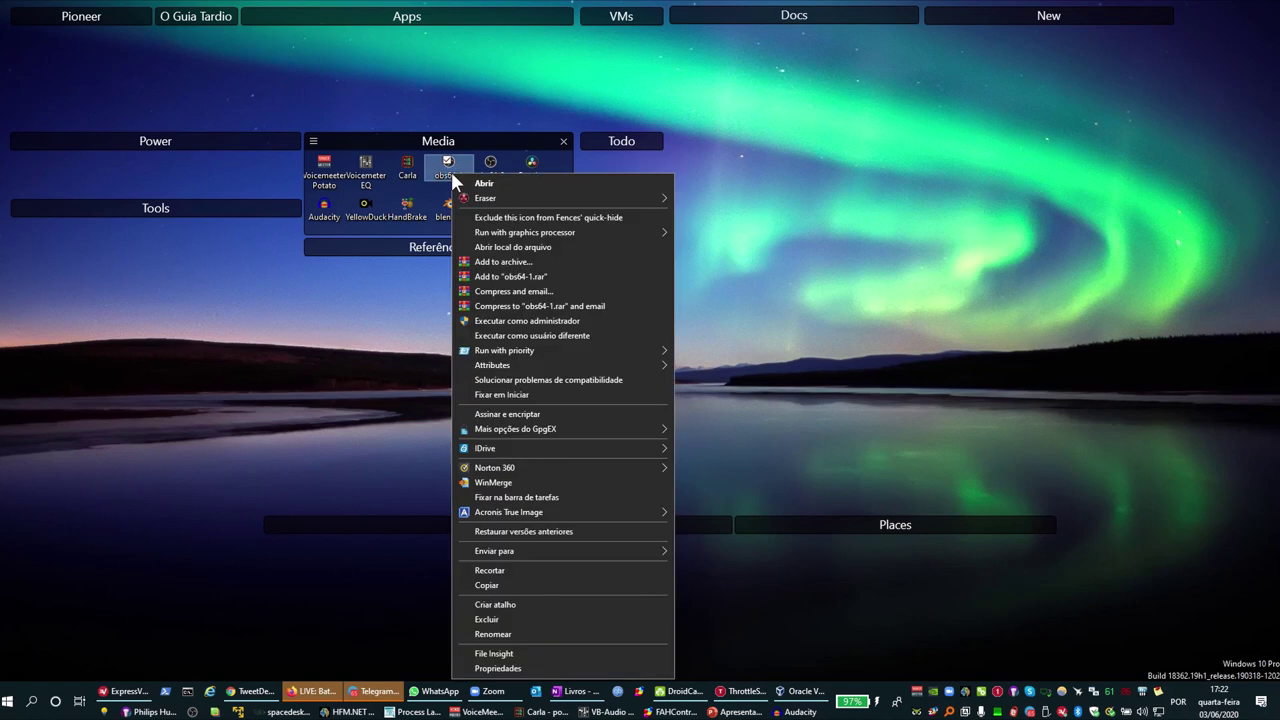
pyautogui.click(611, 662)
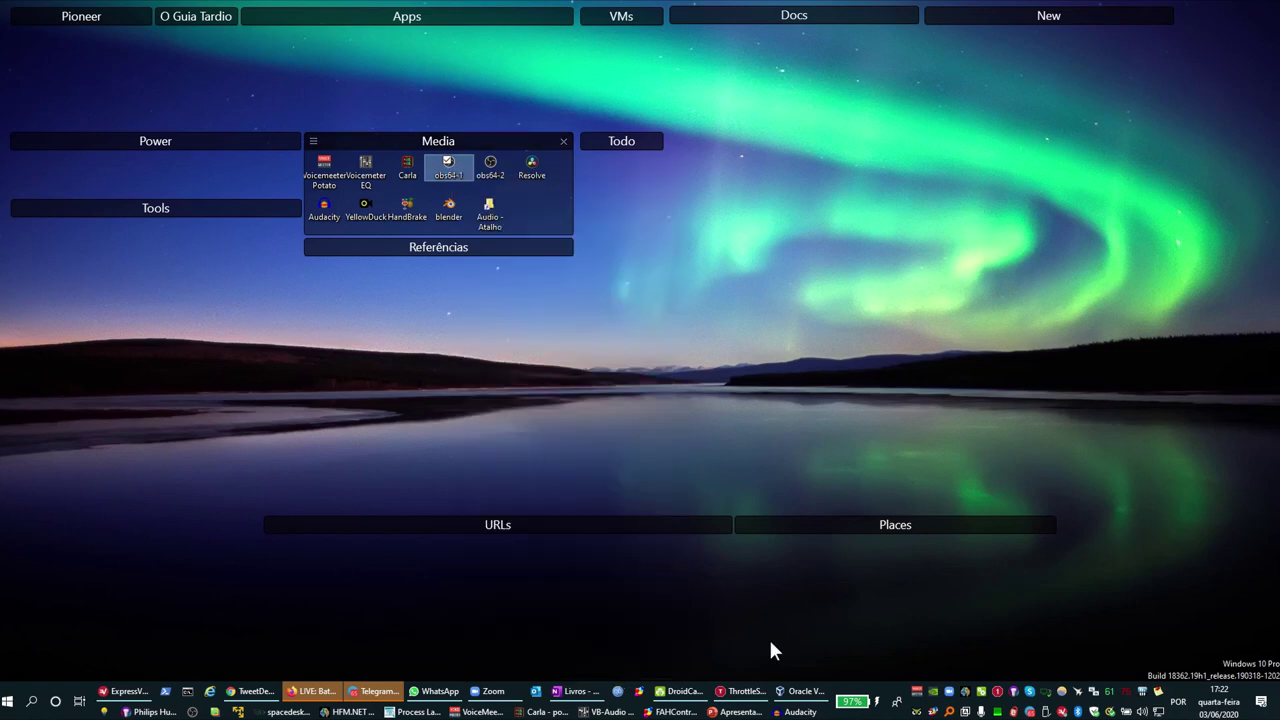
pyautogui.click(668, 305)
pyautogui.moveTo(665, 305); pyautogui.dragTo(689, 304)
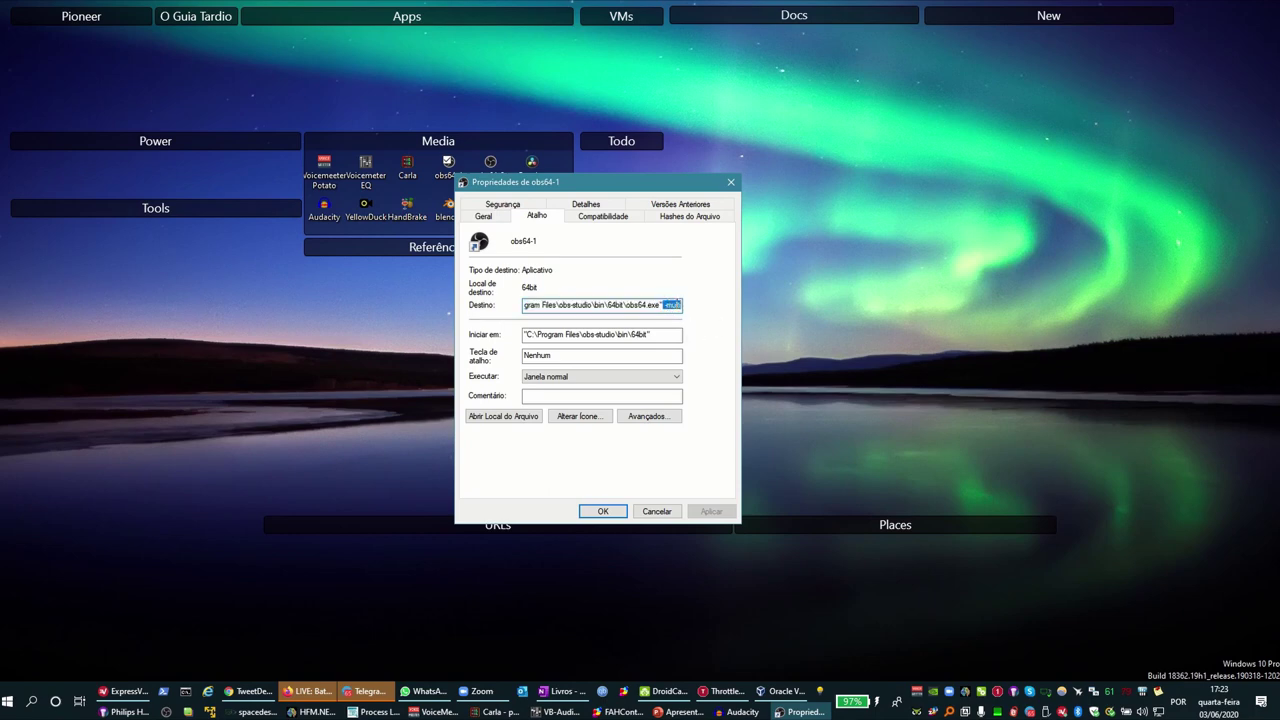
pyautogui.click(656, 512)
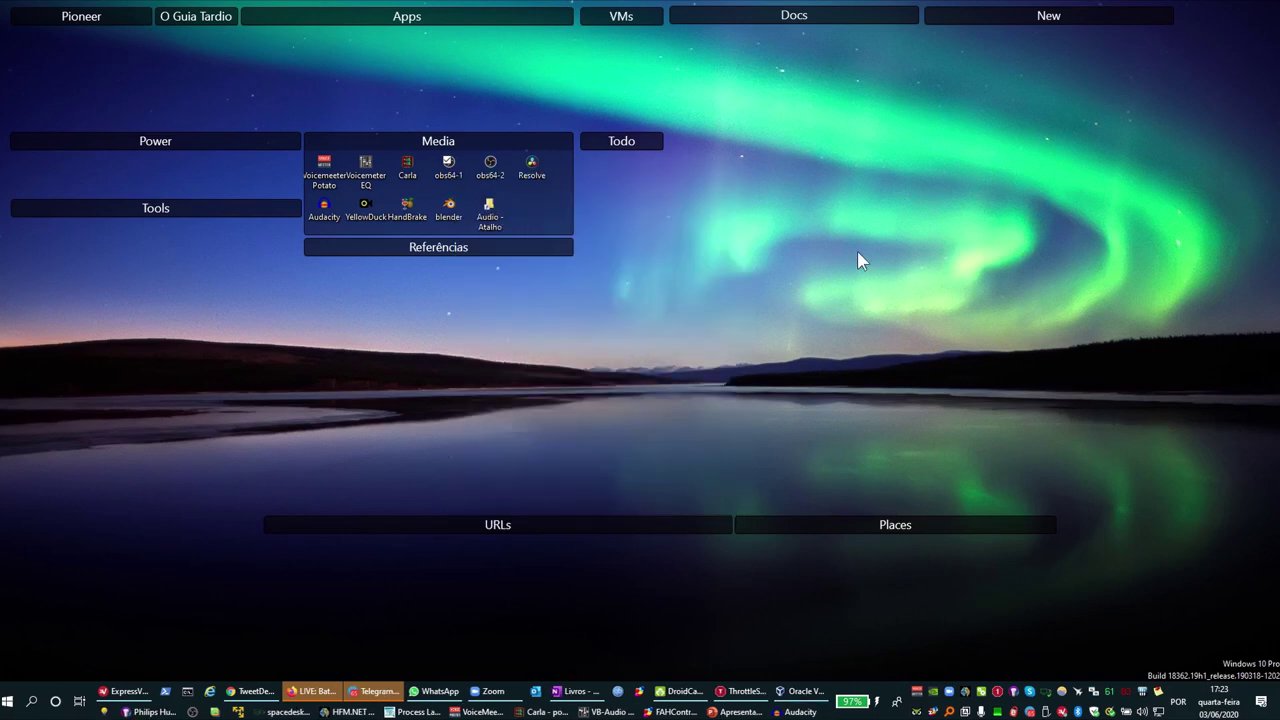
# - Inspect the -multi and -portable parameters in the obs64-2 shortcut's target properties without changing anything
pyautogui.rightClick(489, 168)
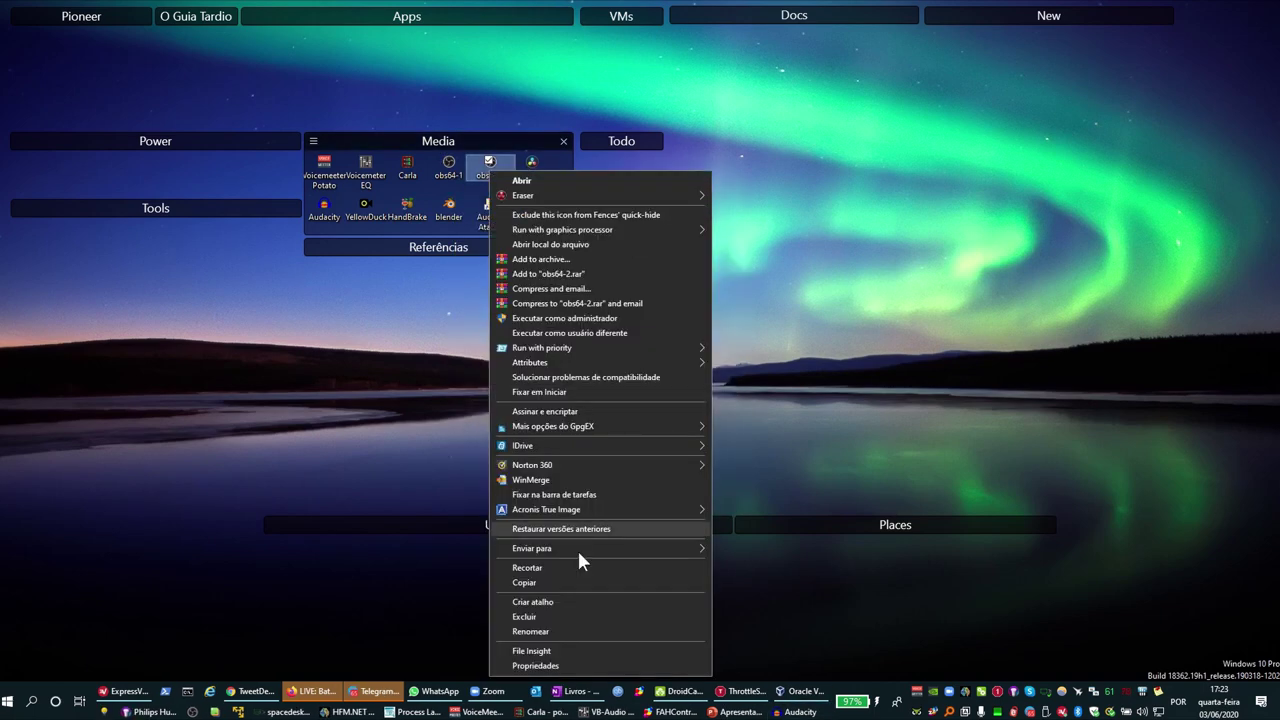
pyautogui.click(610, 660)
pyautogui.hotkey('ctrl', 'Left')
pyautogui.hotkey('ctrl', 'Left')
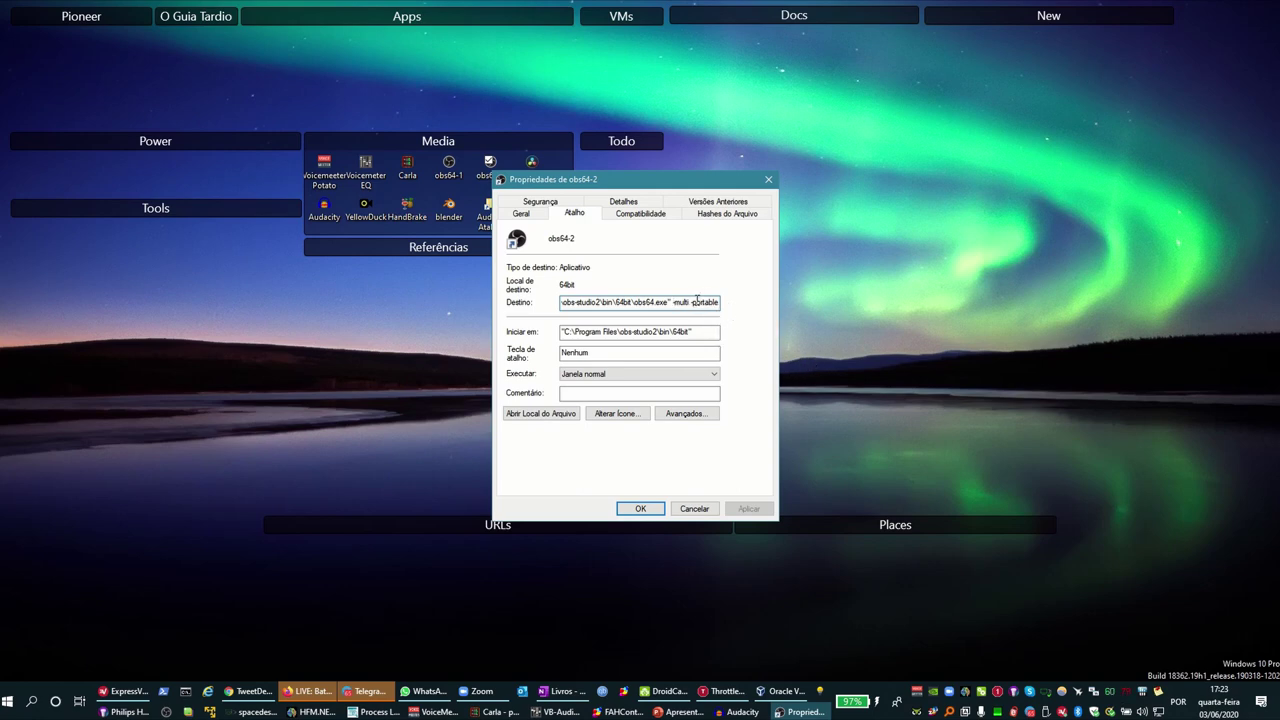
pyautogui.moveTo(673, 302); pyautogui.dragTo(732, 305)
pyautogui.click(699, 509)
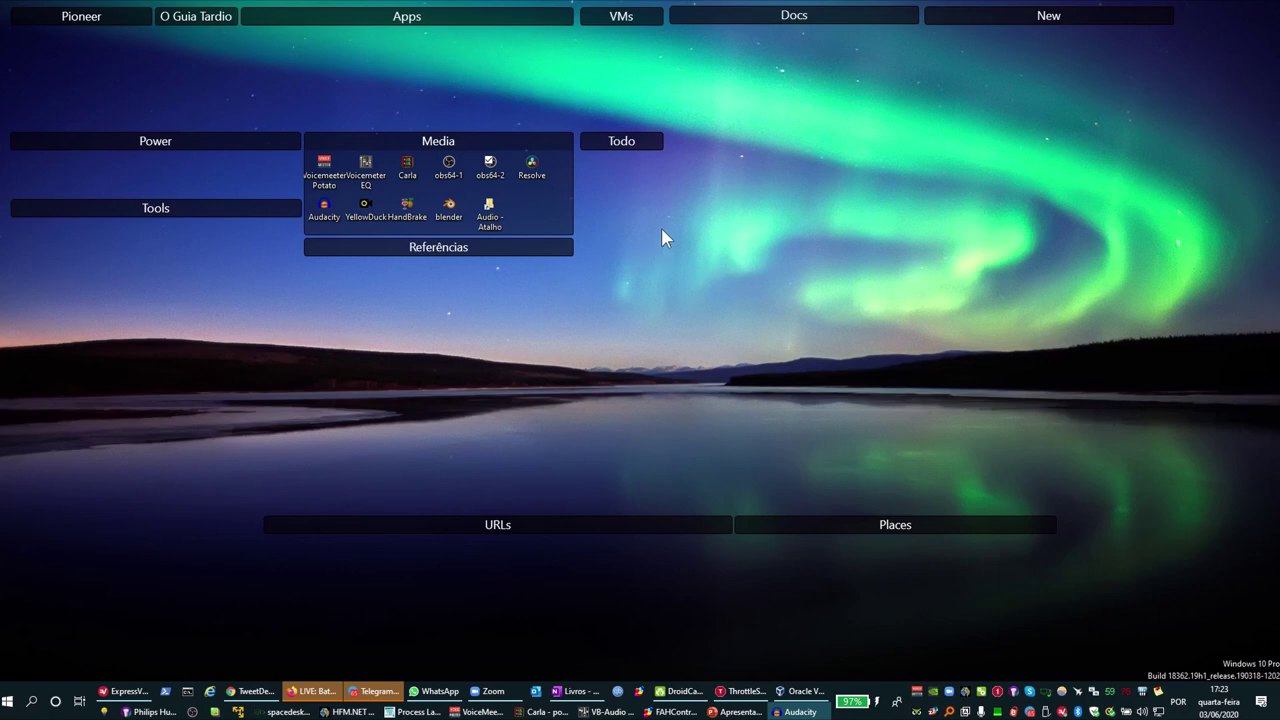
# - Launch OBS from obs64-1 and minimize it, and start a second instance from obs64-2, choosing to run it anyway
pyautogui.doubleClick(450, 170)
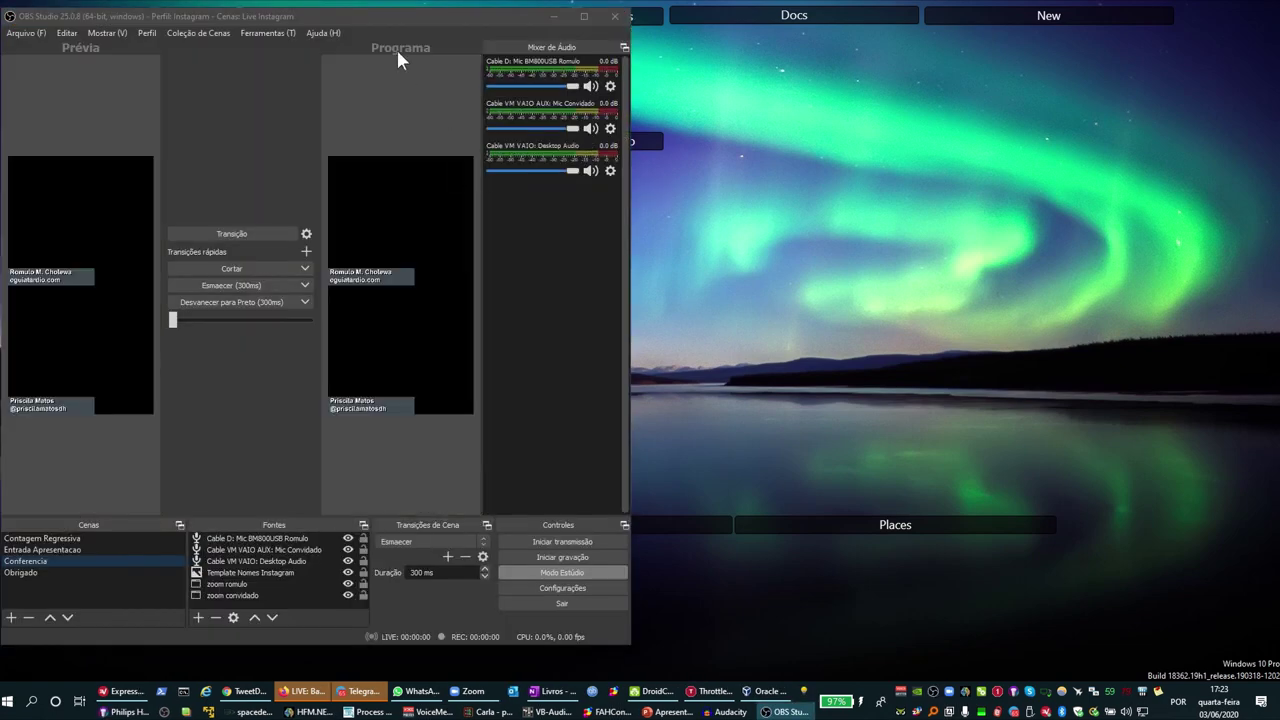
pyautogui.click(554, 16)
pyautogui.doubleClick(496, 168)
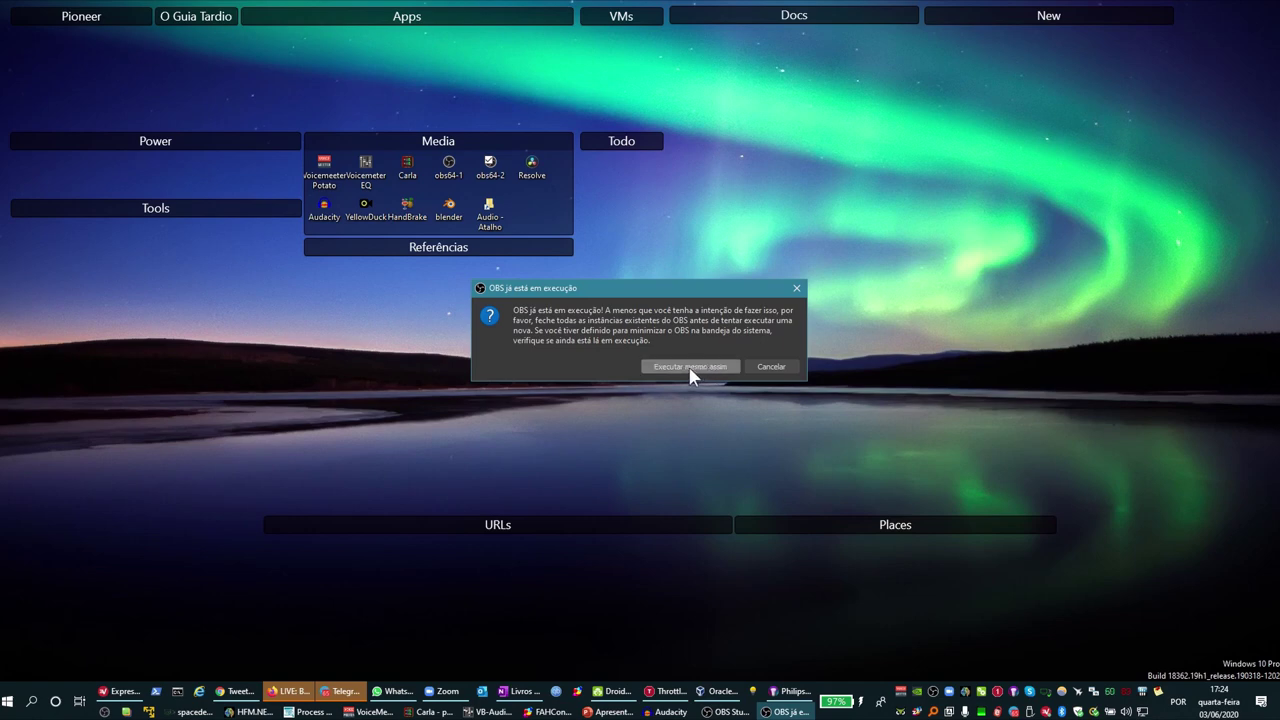
pyautogui.click(689, 368)
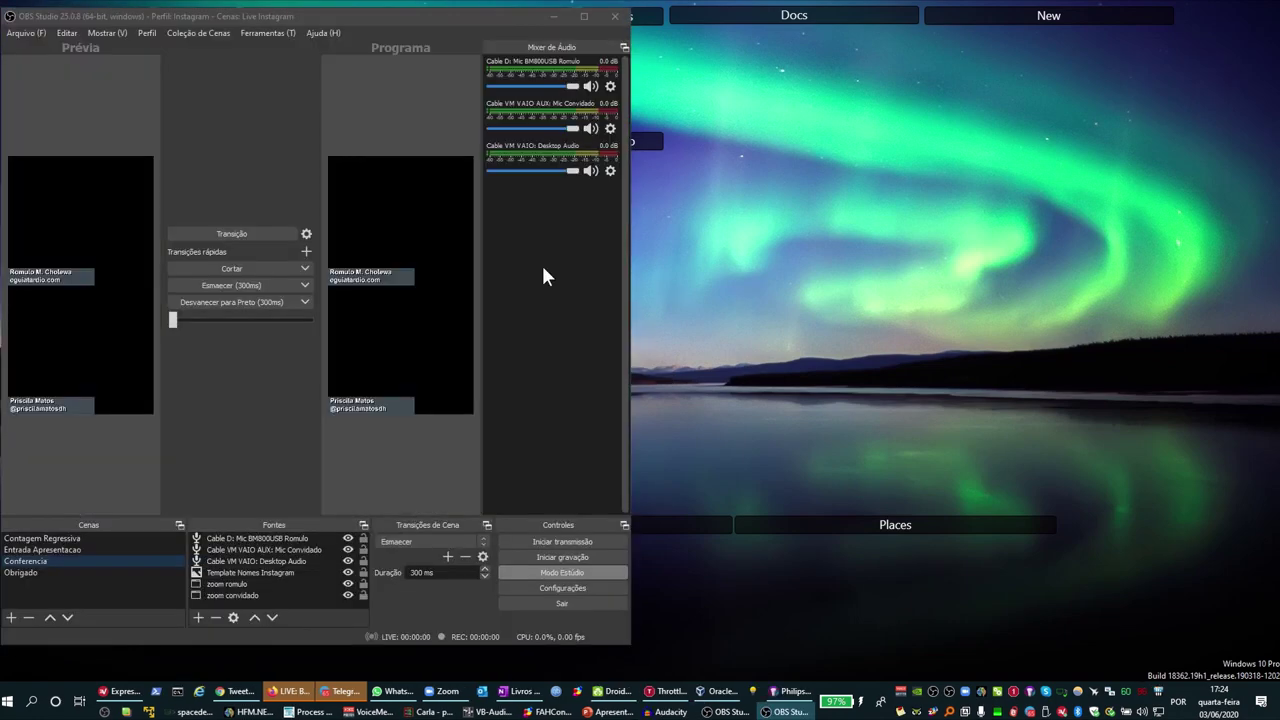
# - Arrange the two OBS instances side by side, with the obs64-2 window beside the restored obs64-1 window
pyautogui.moveTo(364, 16); pyautogui.dragTo(1005, 17)
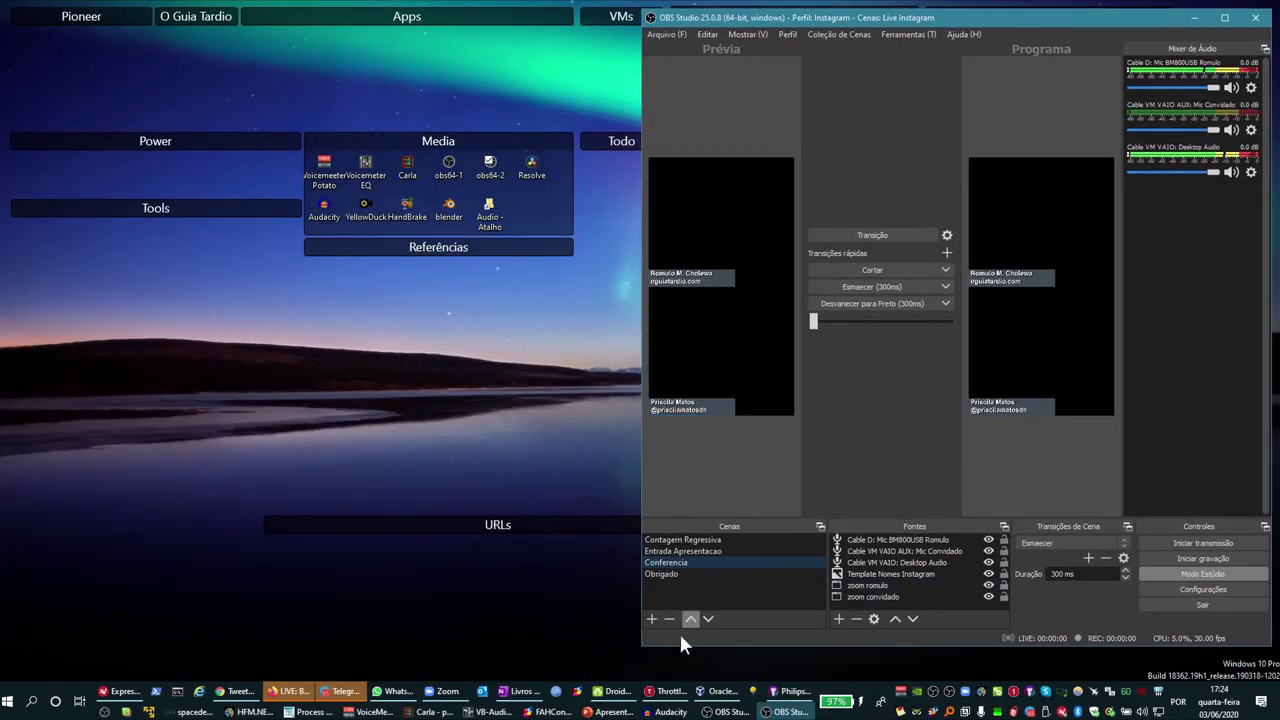
pyautogui.click(718, 712)
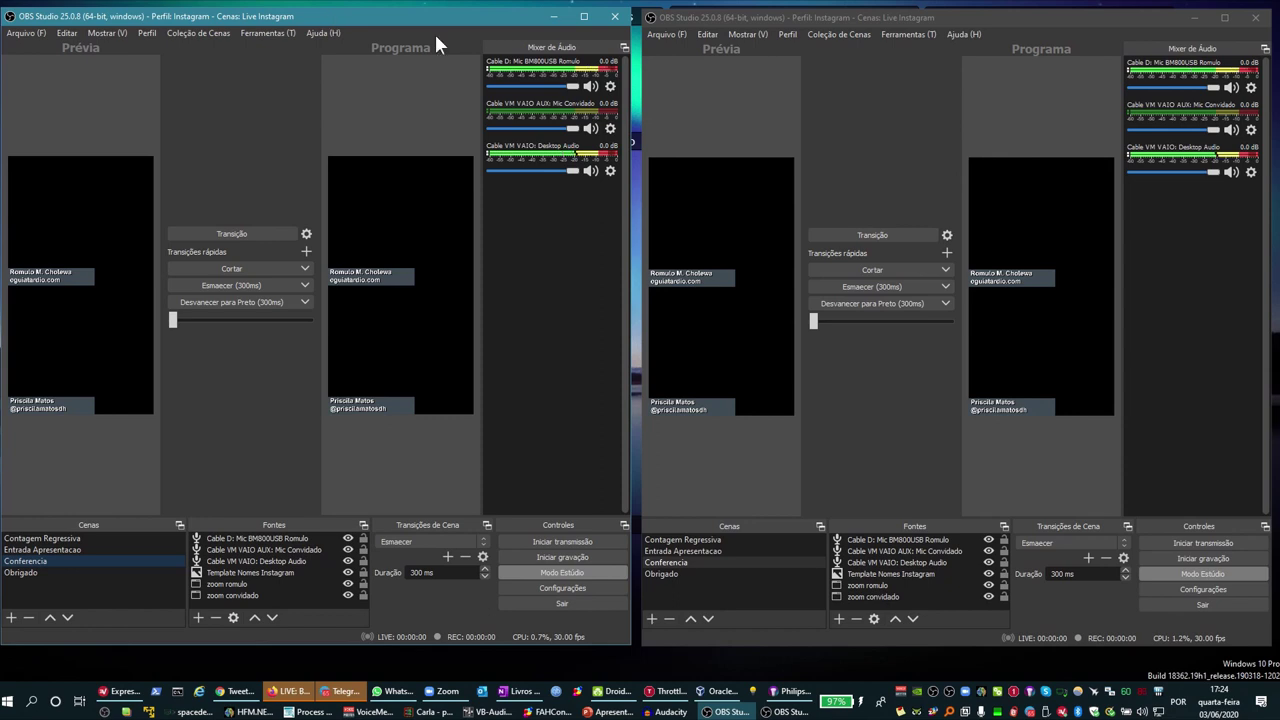
pyautogui.moveTo(796, 22); pyautogui.dragTo(790, 22)
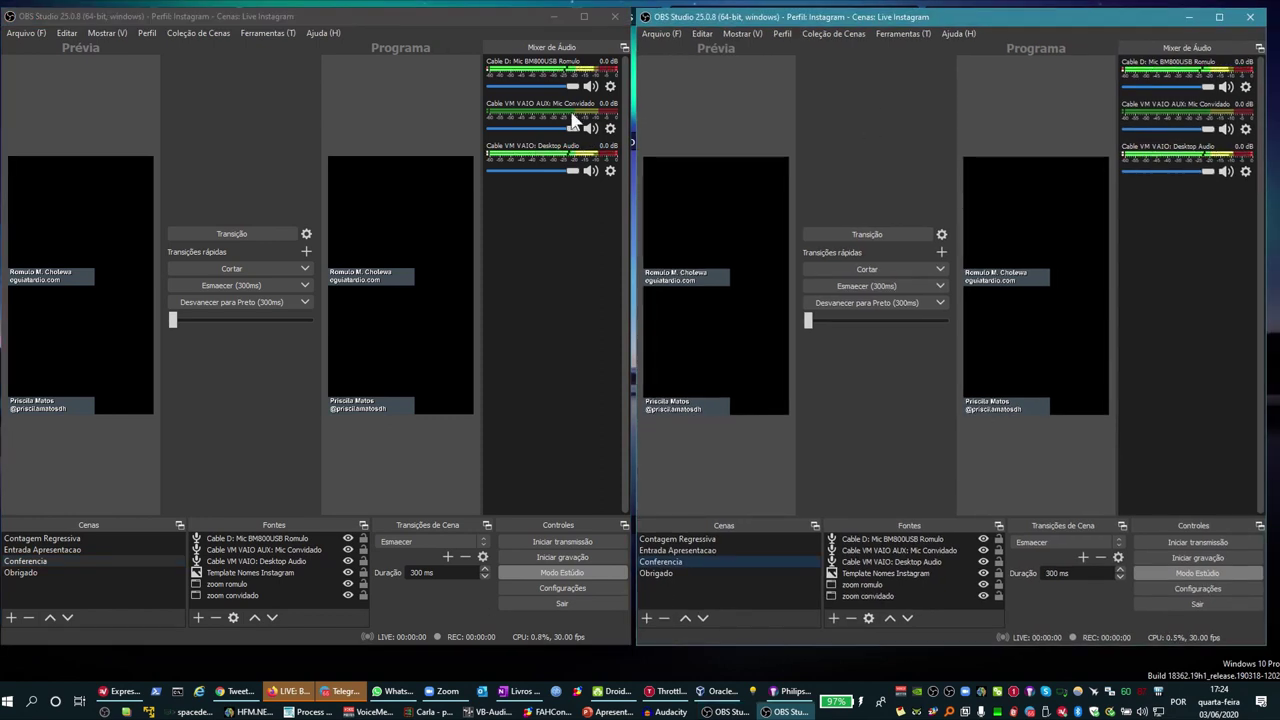
pyautogui.hotkey('alt', 'Tab')
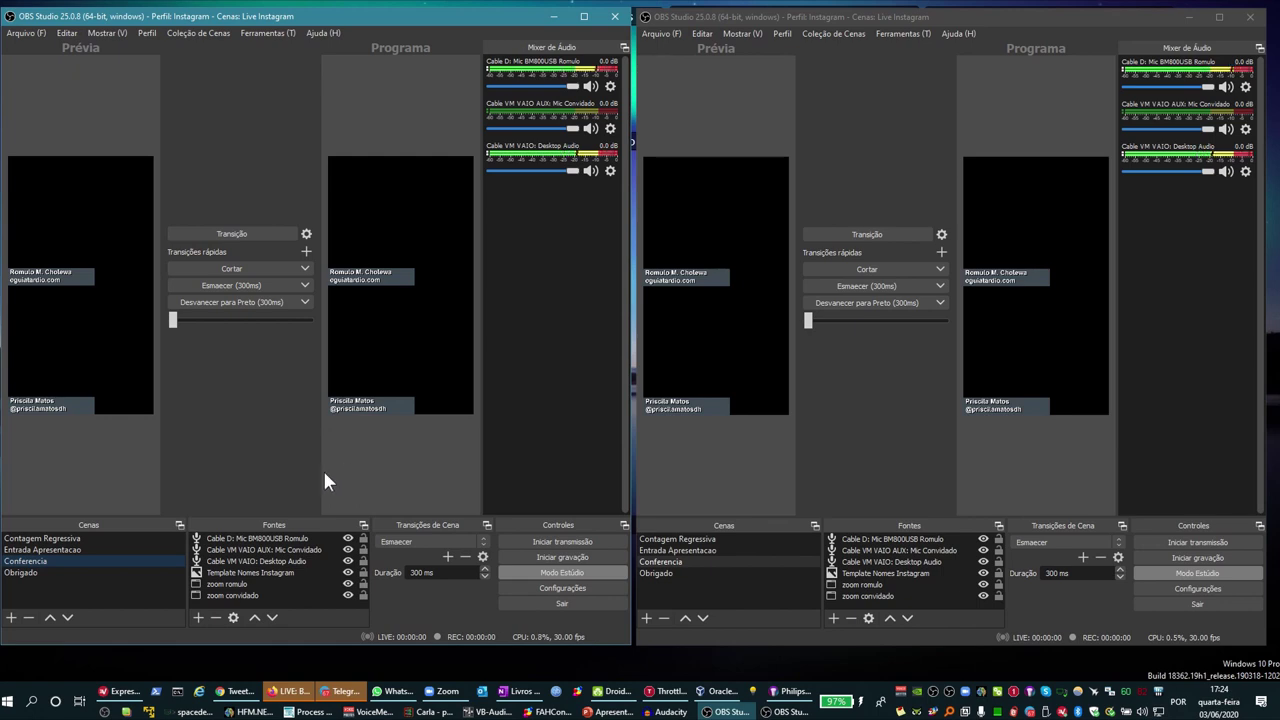
# - Check the base canvas resolution in the video settings of the first OBS instance
pyautogui.click(30, 36)
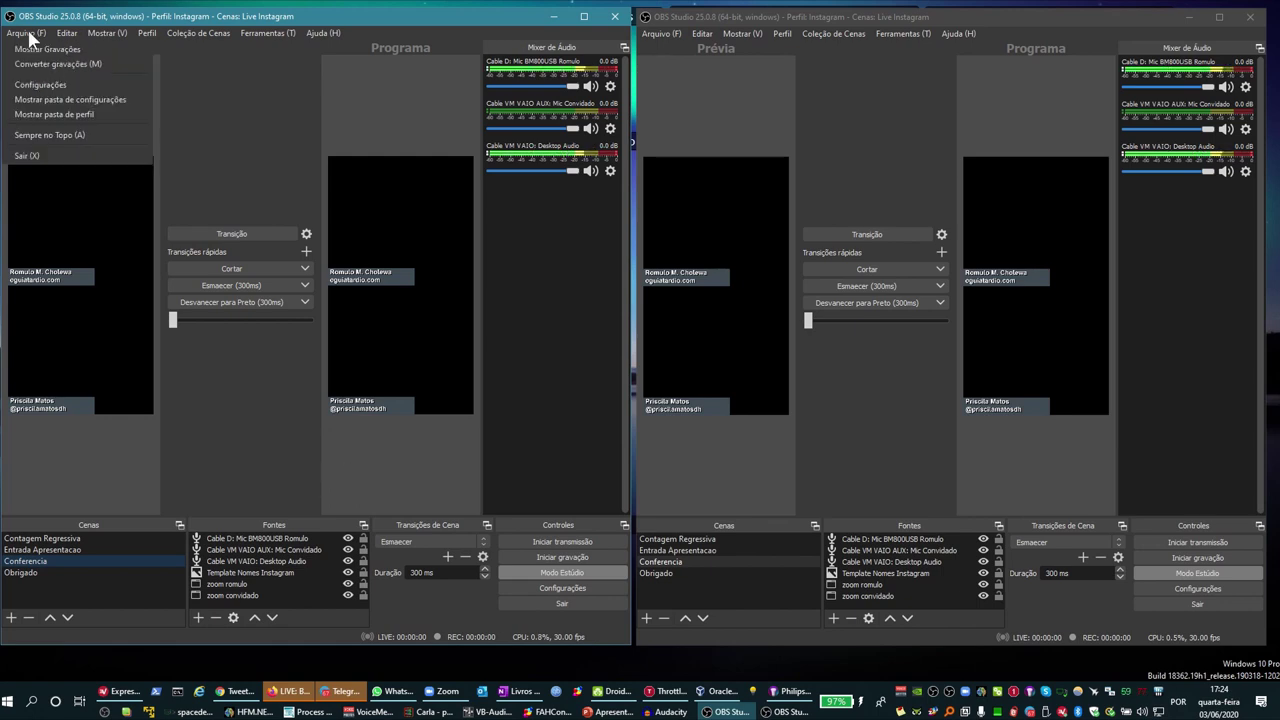
pyautogui.click(40, 84)
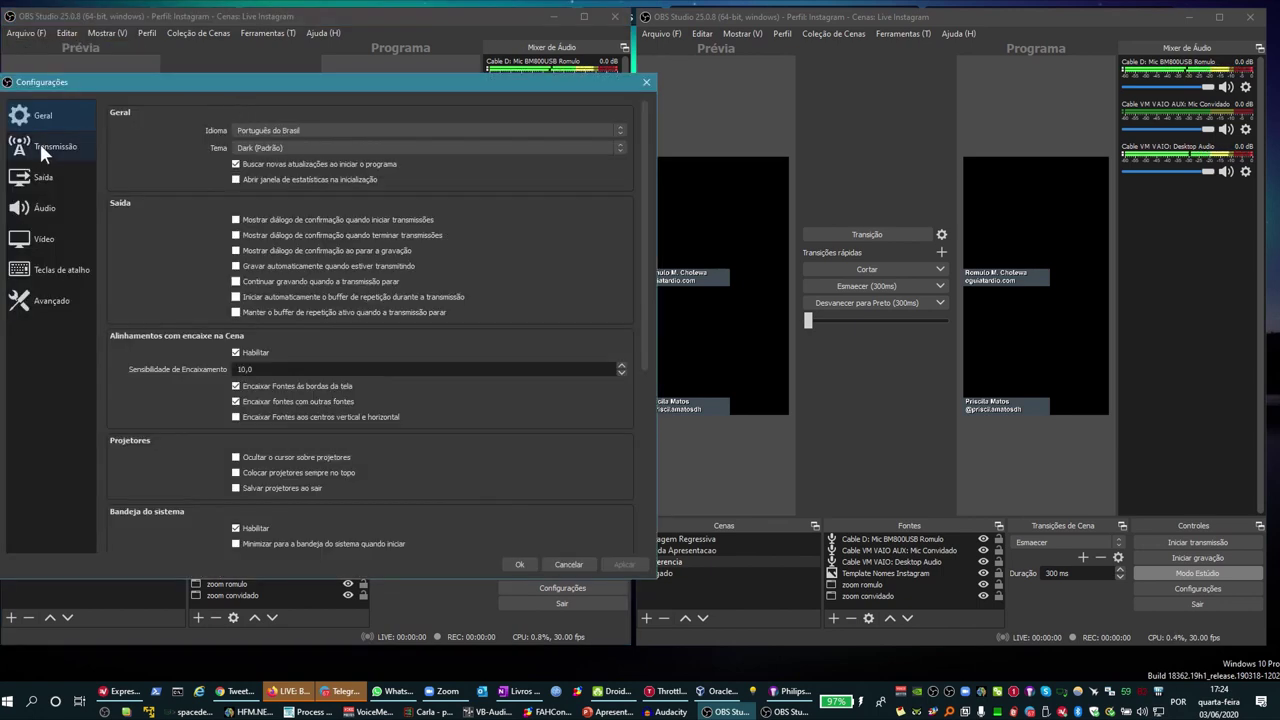
pyautogui.click(50, 240)
pyautogui.doubleClick(306, 112)
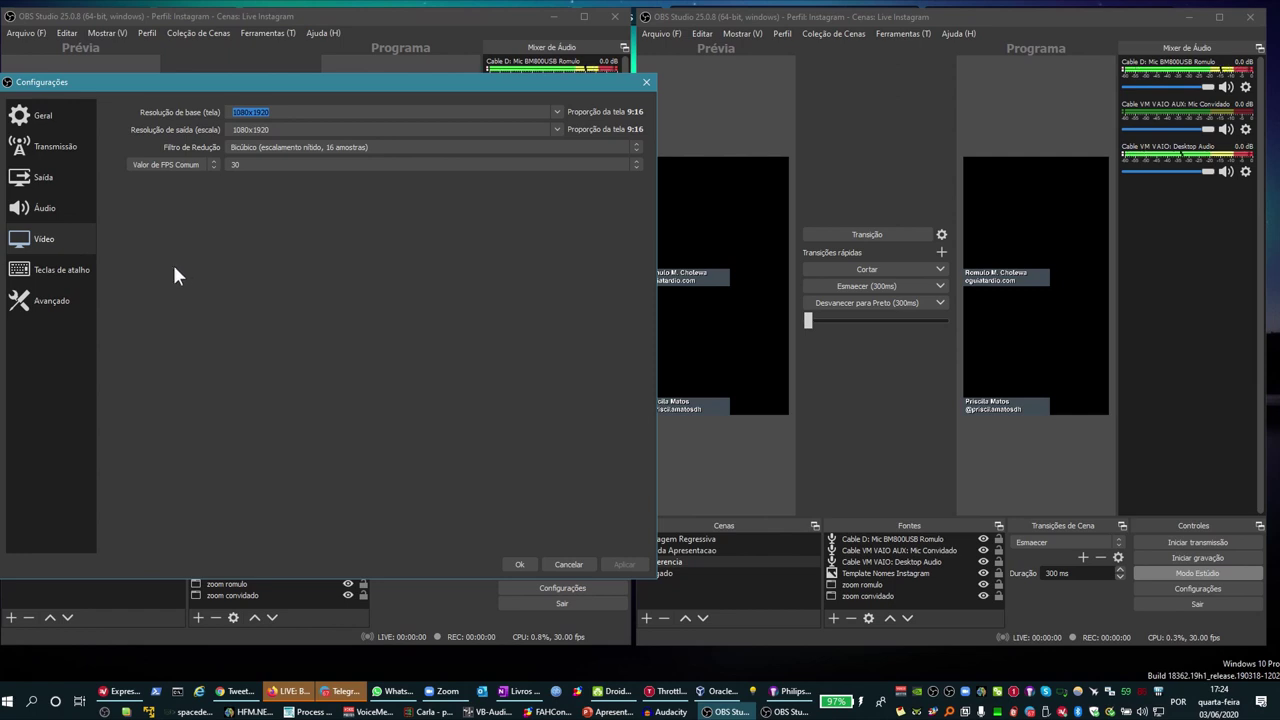
# - Review the service, server and stream key fields in the streaming settings, and cancel without changes
pyautogui.click(49, 141)
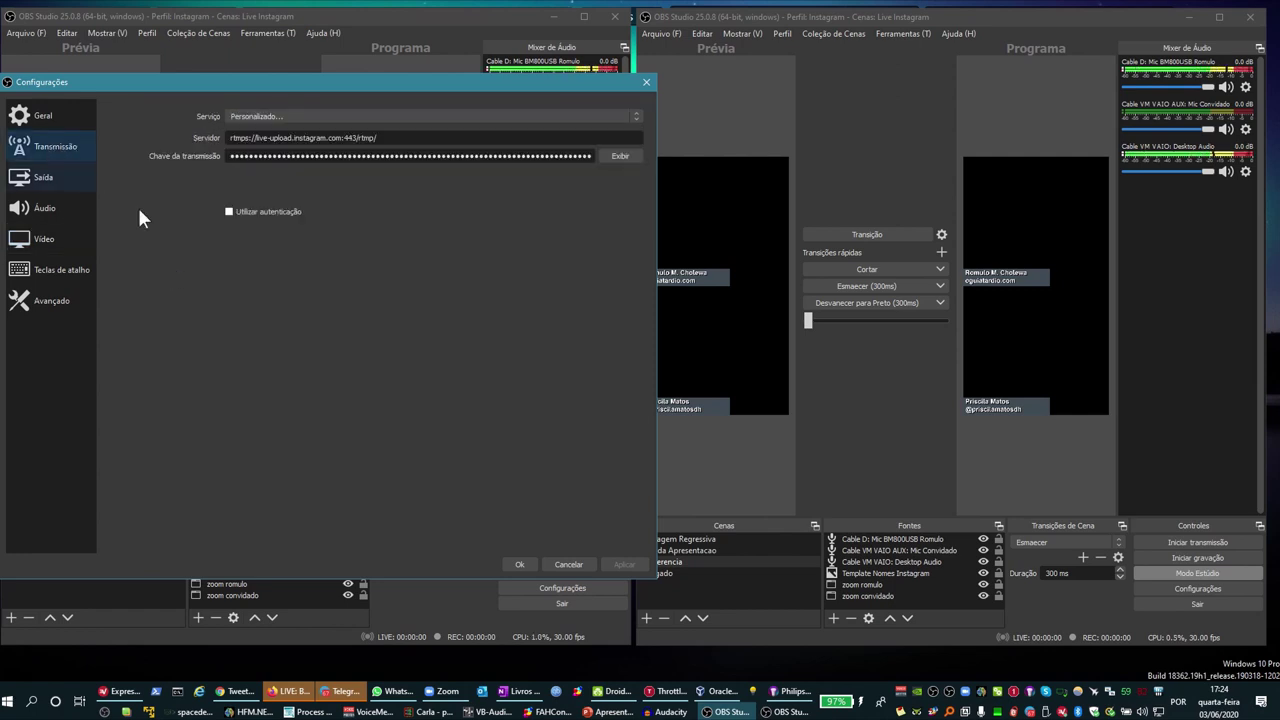
pyautogui.click(251, 111)
pyautogui.click(251, 111)
pyautogui.click(418, 138)
pyautogui.click(568, 564)
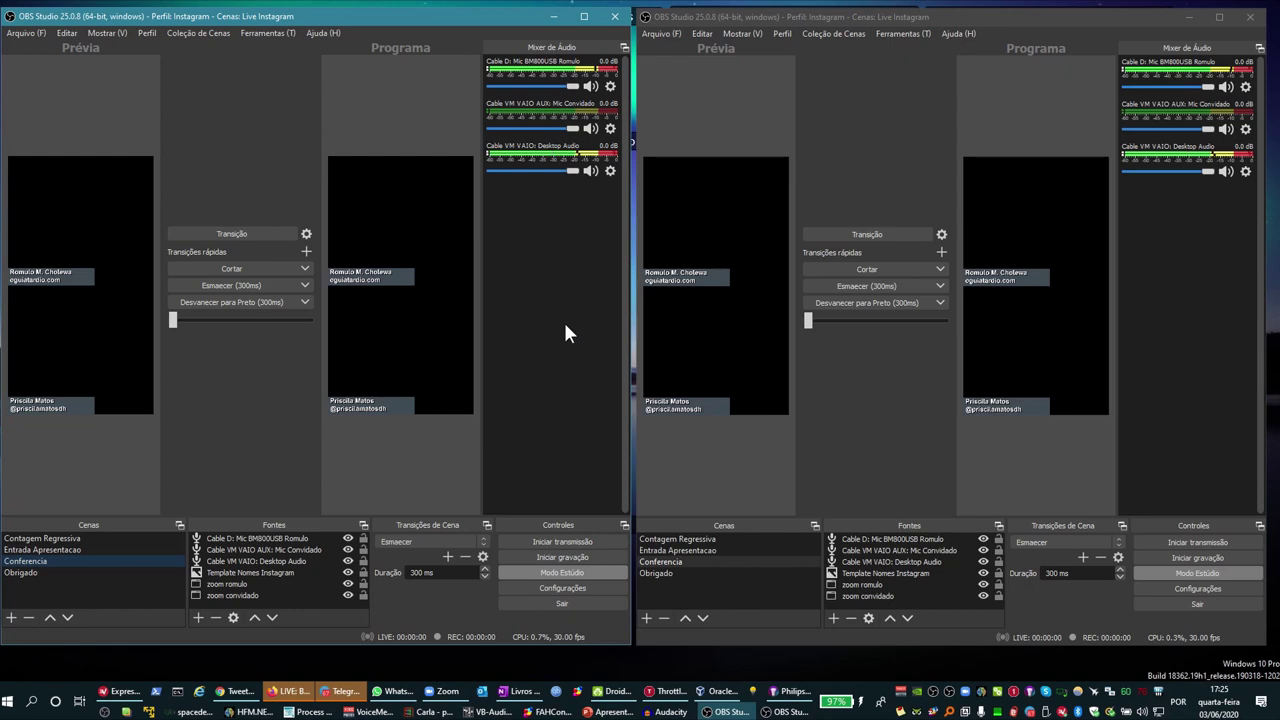
# - Minimize the first OBS instance, and open Yellow Duck to view its Instagram login form, closing it without logging in
pyautogui.click(552, 20)
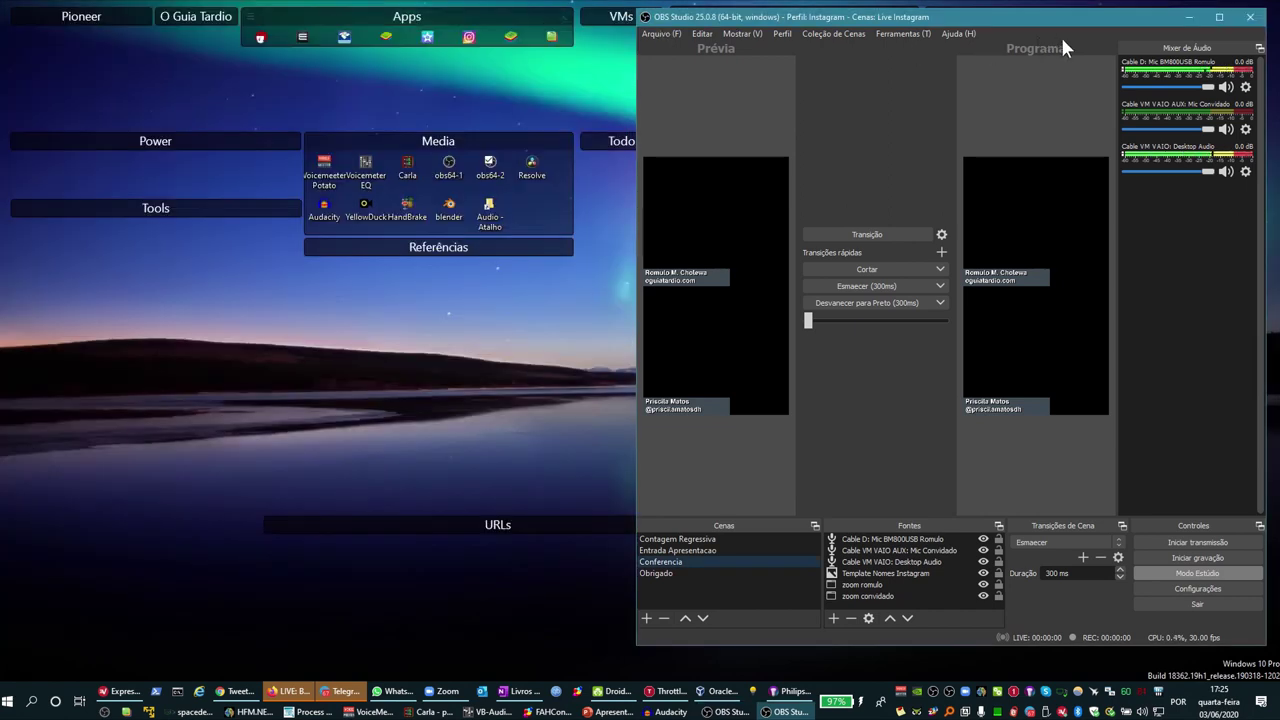
pyautogui.moveTo(466, 19)
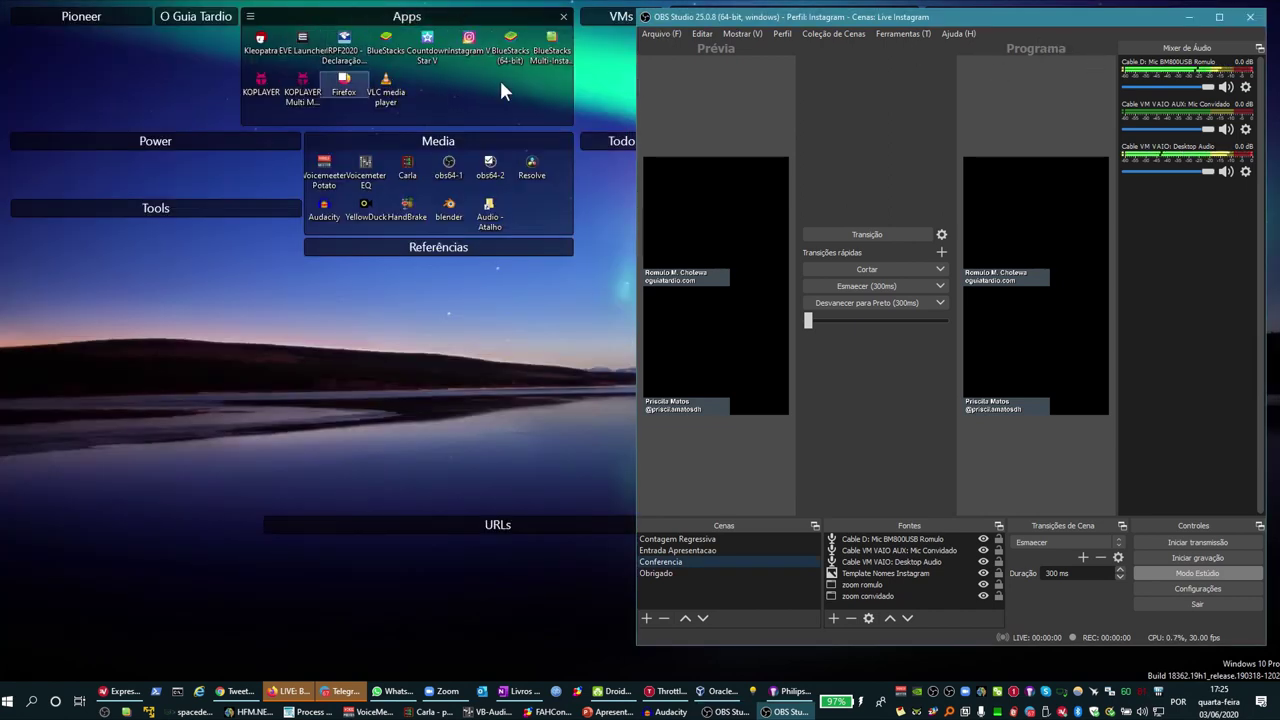
pyautogui.click(363, 208)
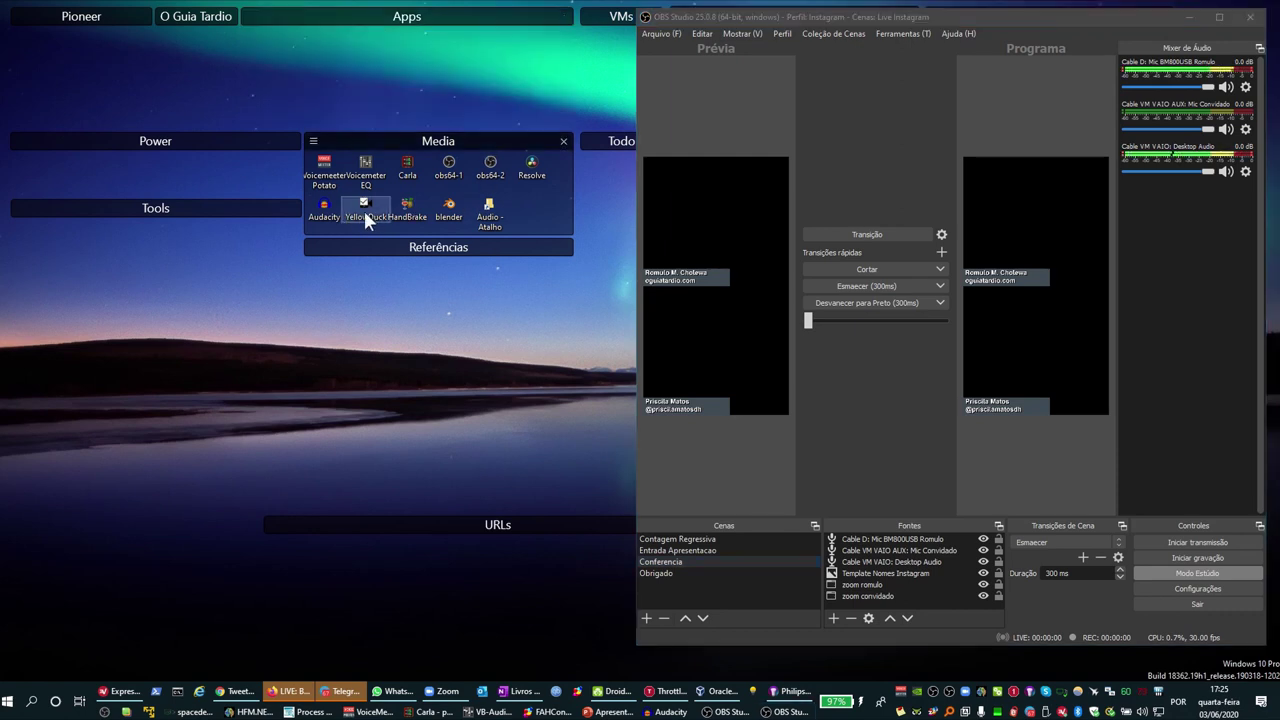
pyautogui.doubleClick(363, 208)
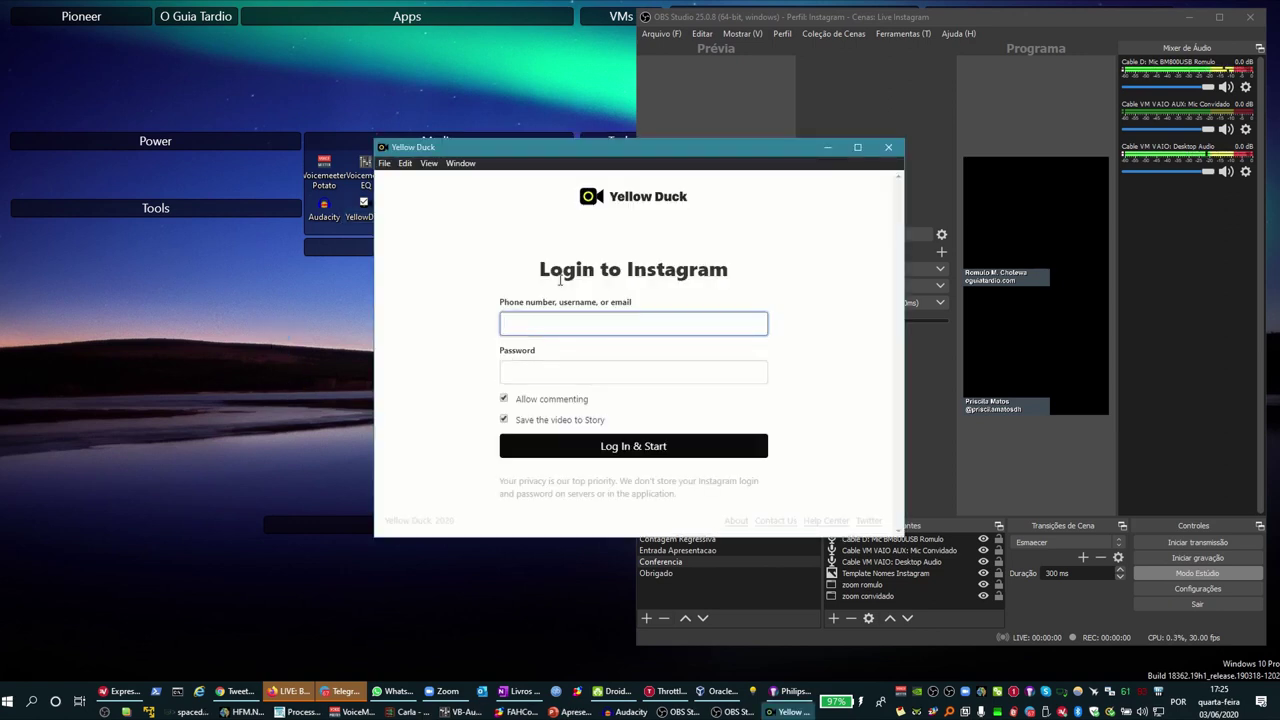
pyautogui.moveTo(694, 145); pyautogui.dragTo(520, 155)
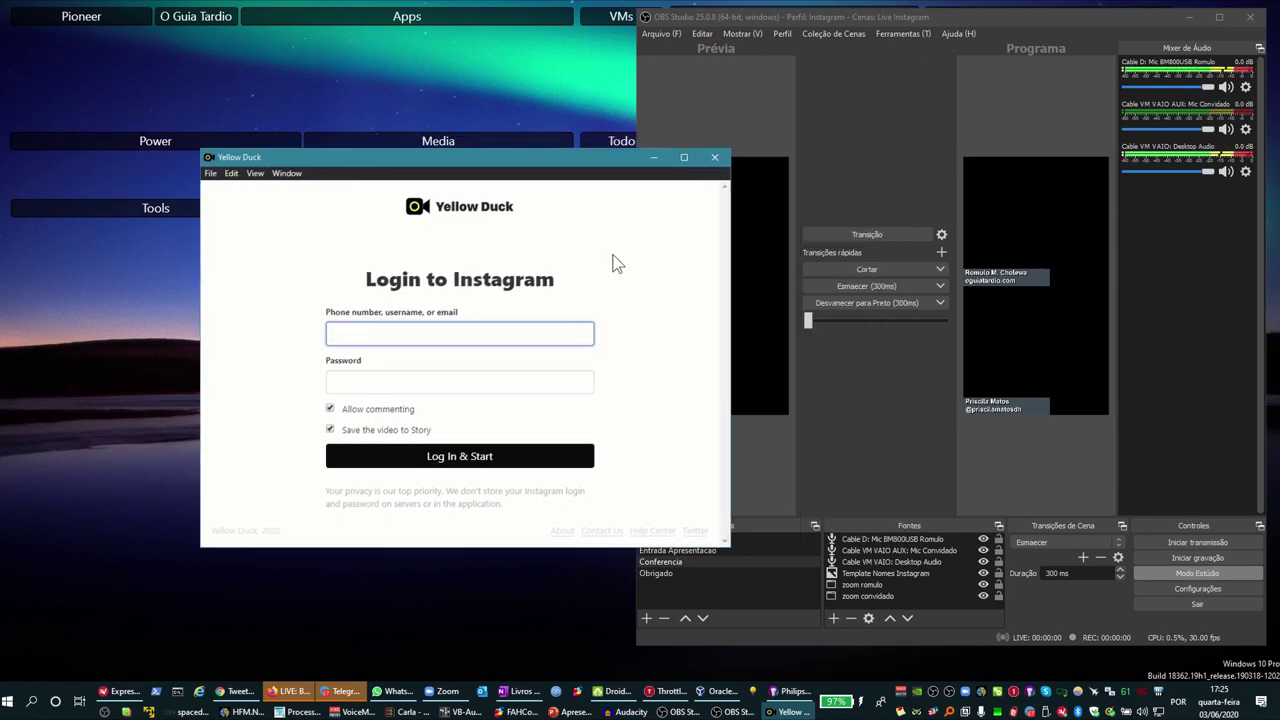
pyautogui.click(714, 157)
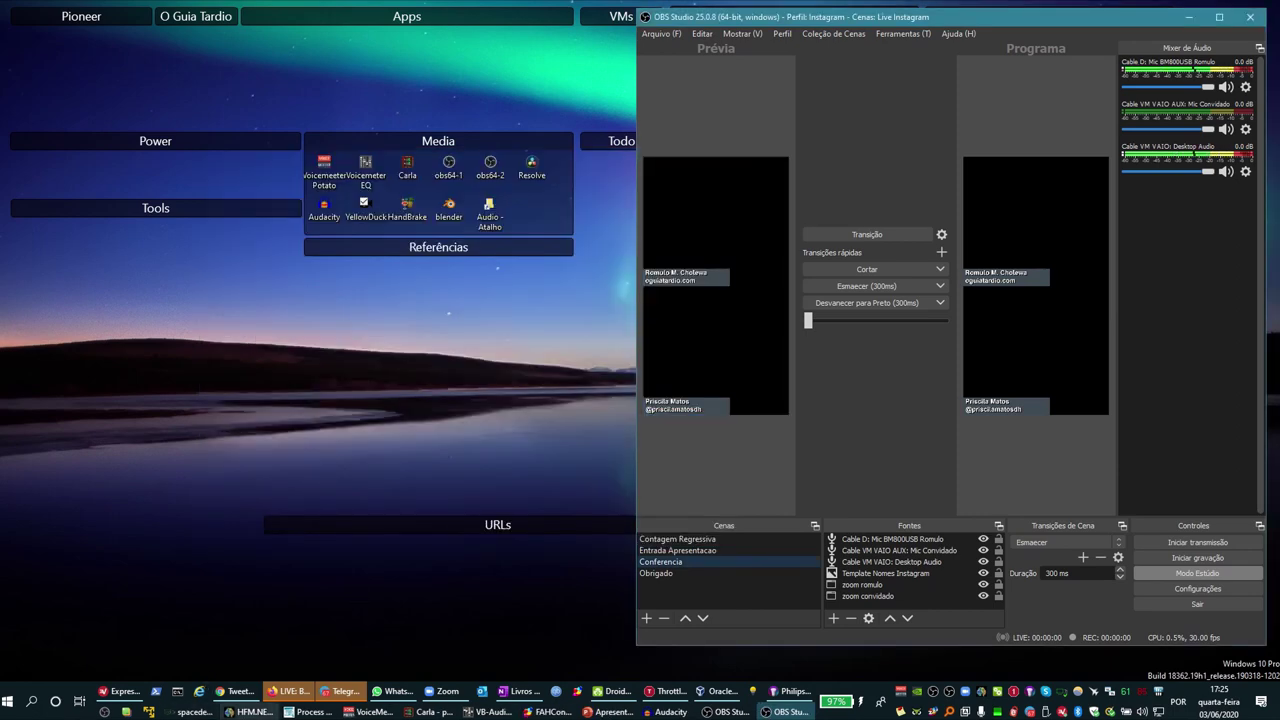
# - Restore the first OBS instance, review the server address in its streaming settings again, and cancel without changes
pyautogui.click(727, 712)
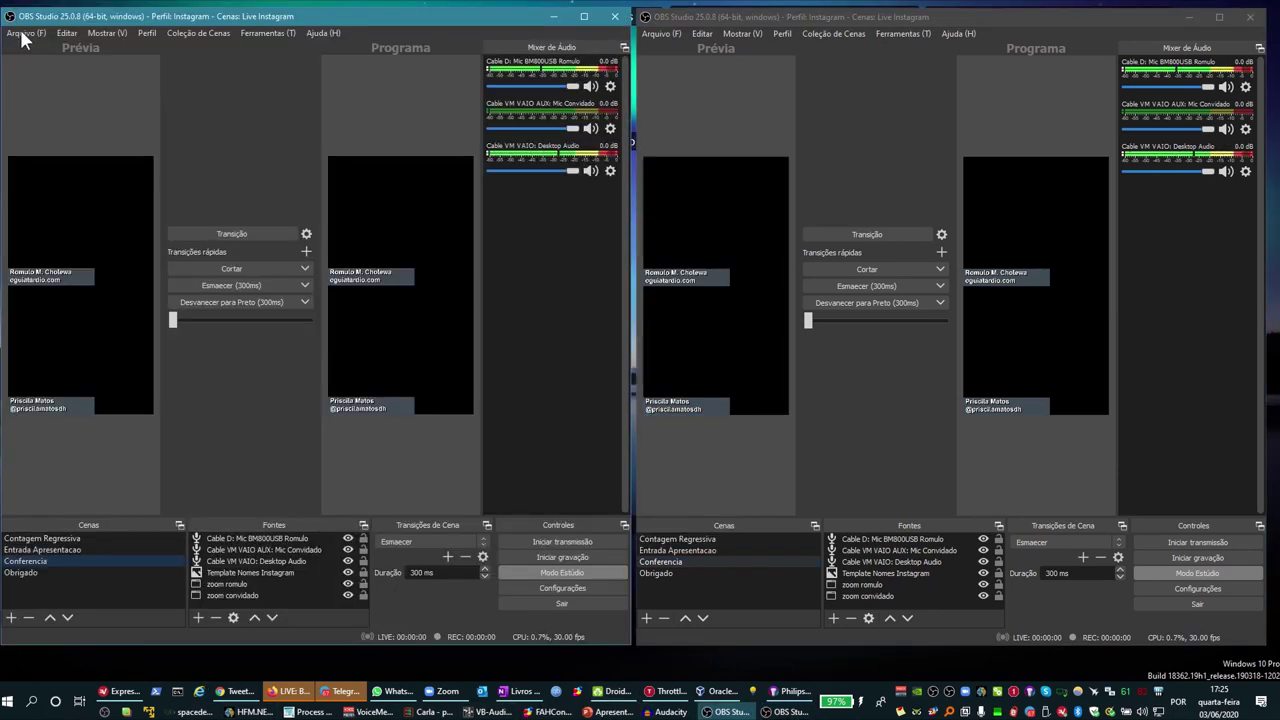
pyautogui.click(25, 33)
pyautogui.click(40, 86)
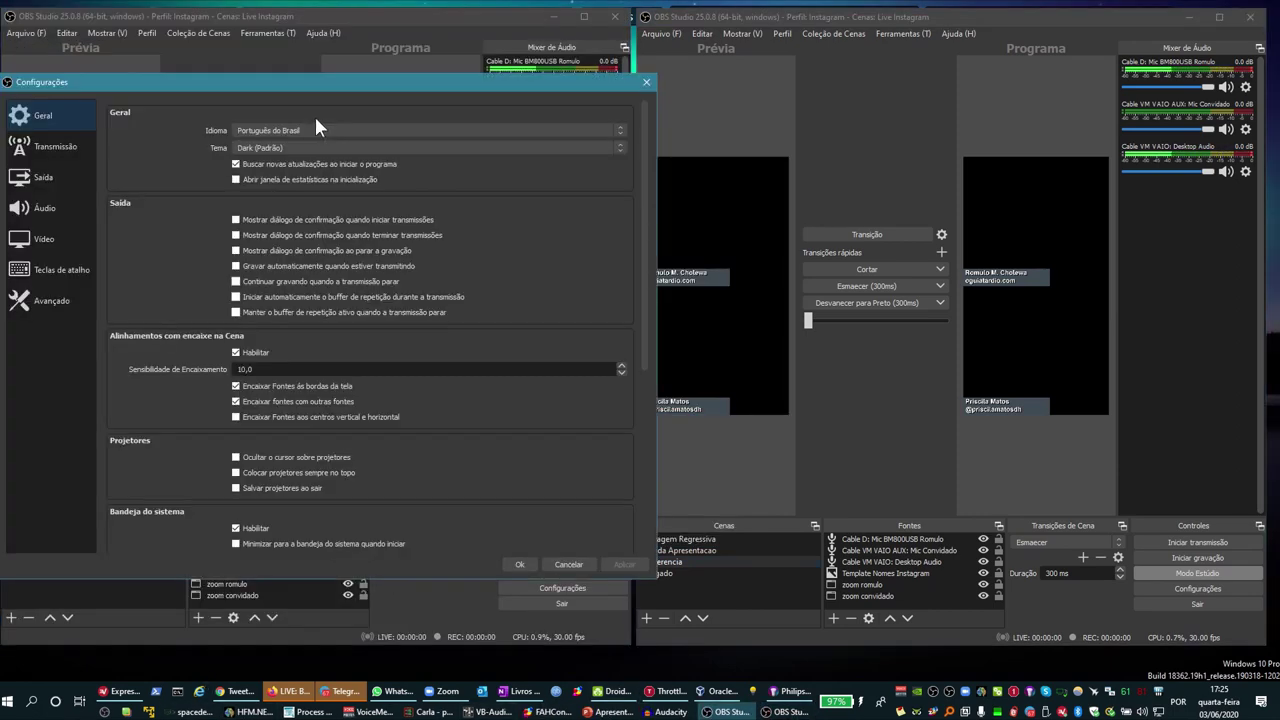
pyautogui.click(33, 146)
pyautogui.click(405, 134)
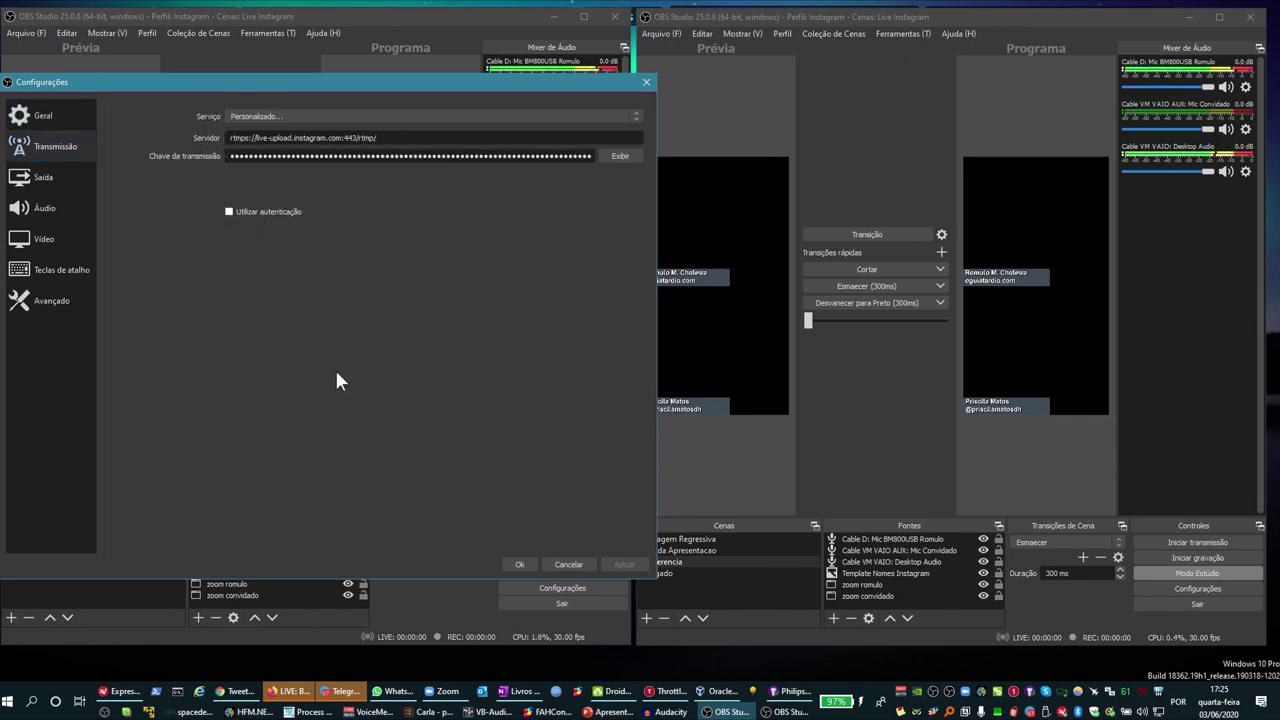
pyautogui.click(566, 565)
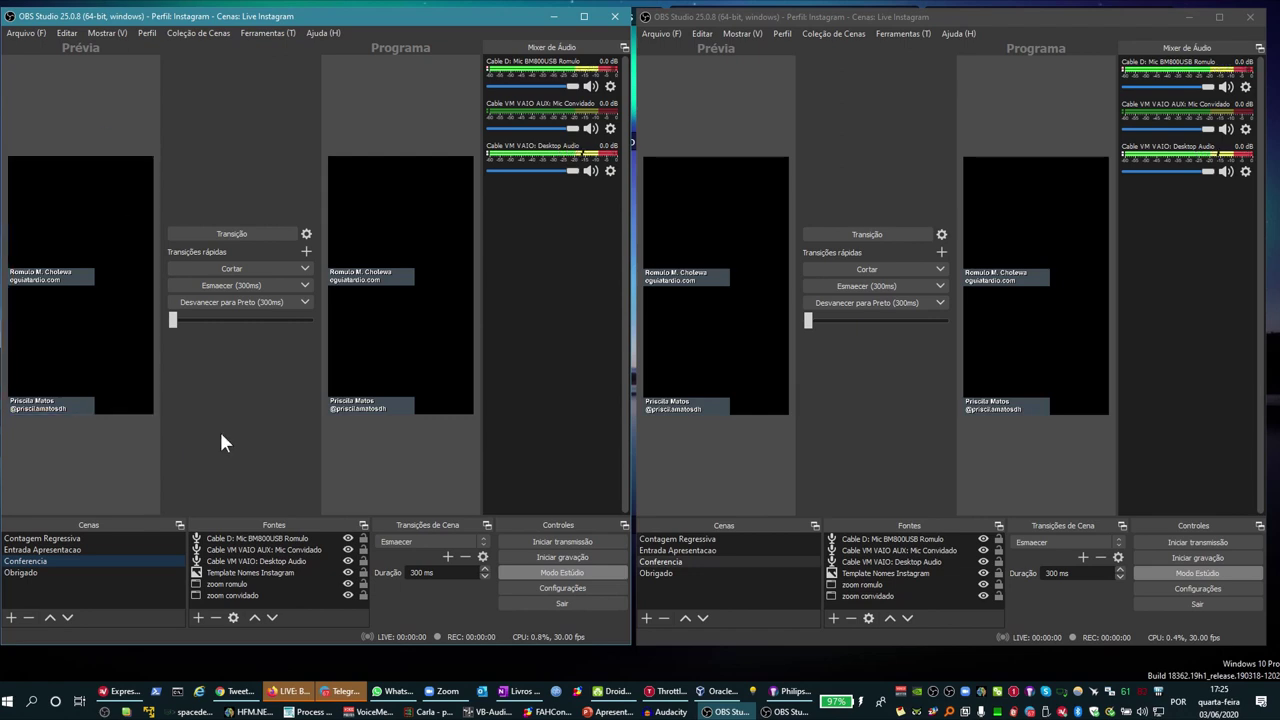
# - Export the Instagram profile of the first OBS instance into the OBS Instagram folder
pyautogui.click(149, 30)
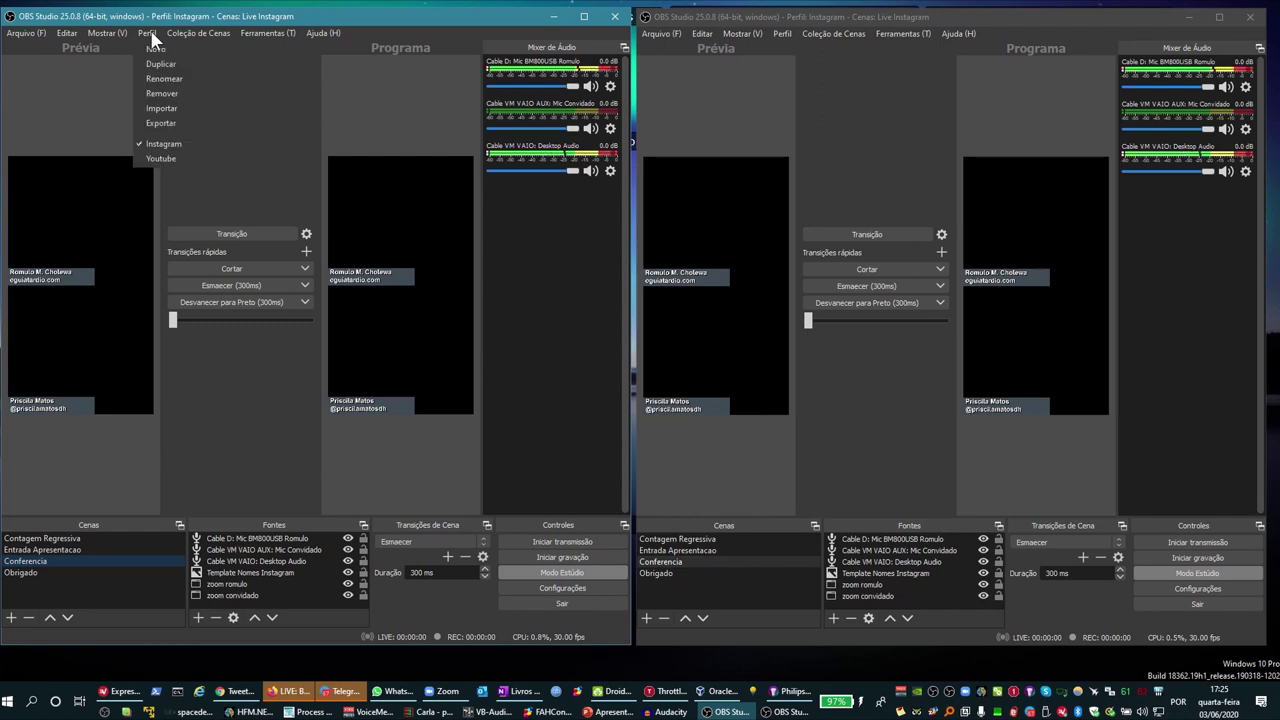
pyautogui.click(153, 122)
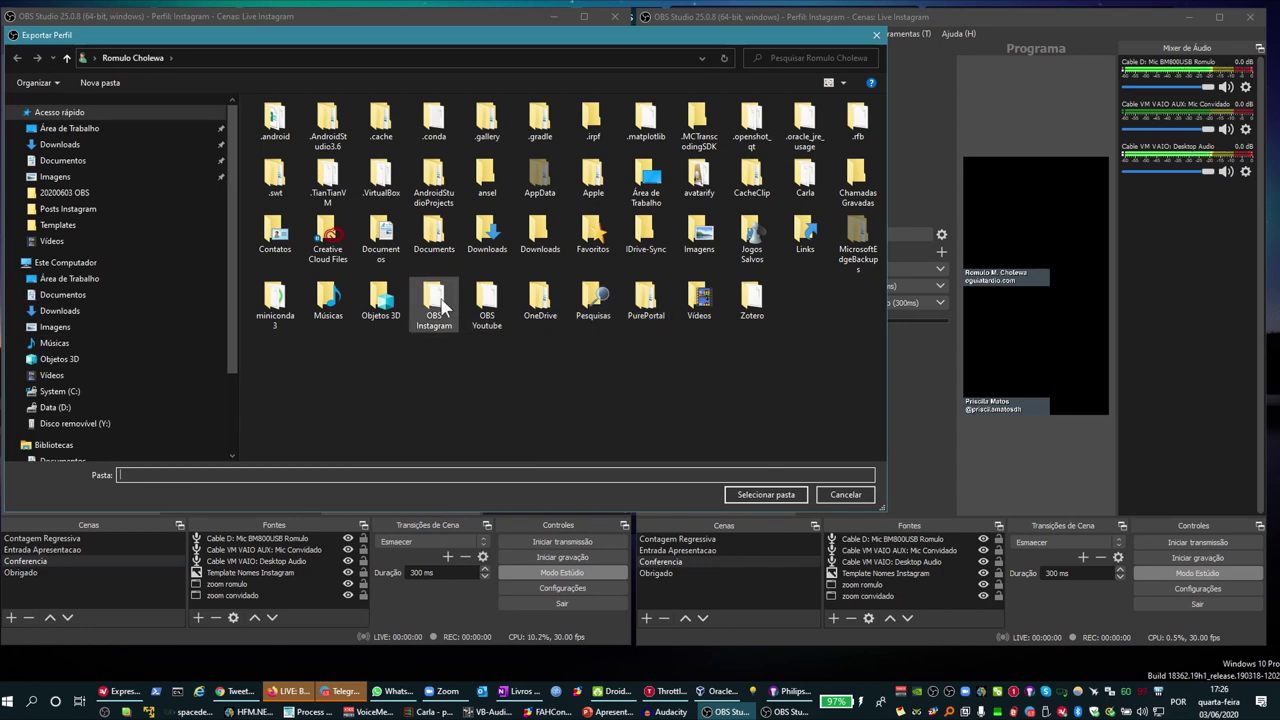
pyautogui.doubleClick(440, 305)
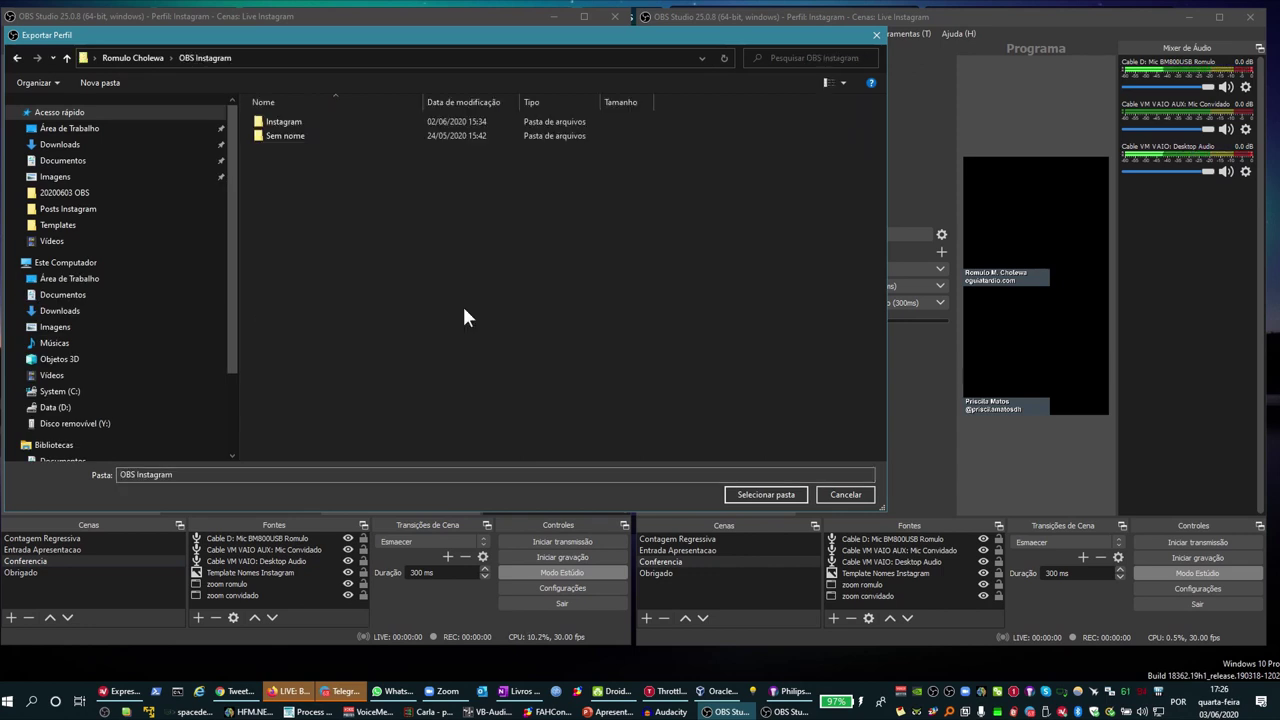
pyautogui.click(788, 500)
# - Export the first instance's Live Instagram scene collection to the OBS Instagram folder, overwriting Live_Insta.json
pyautogui.click(194, 31)
pyautogui.click(207, 123)
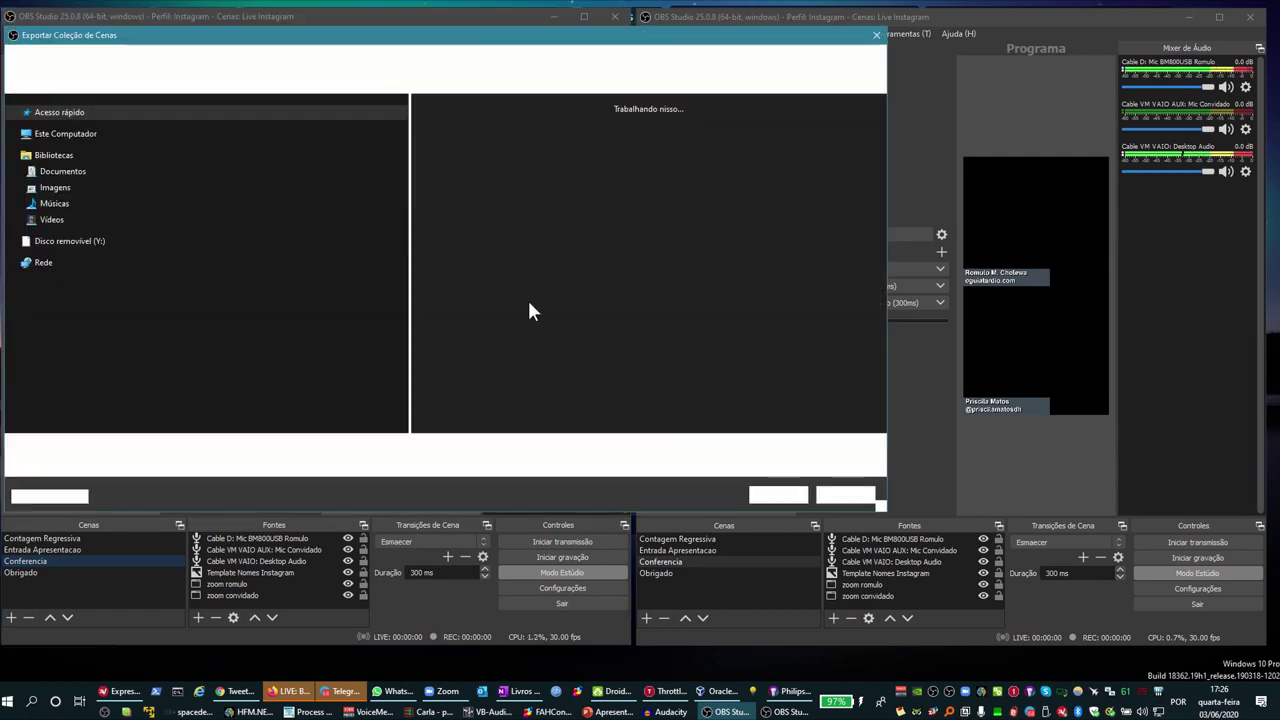
pyautogui.doubleClick(600, 360)
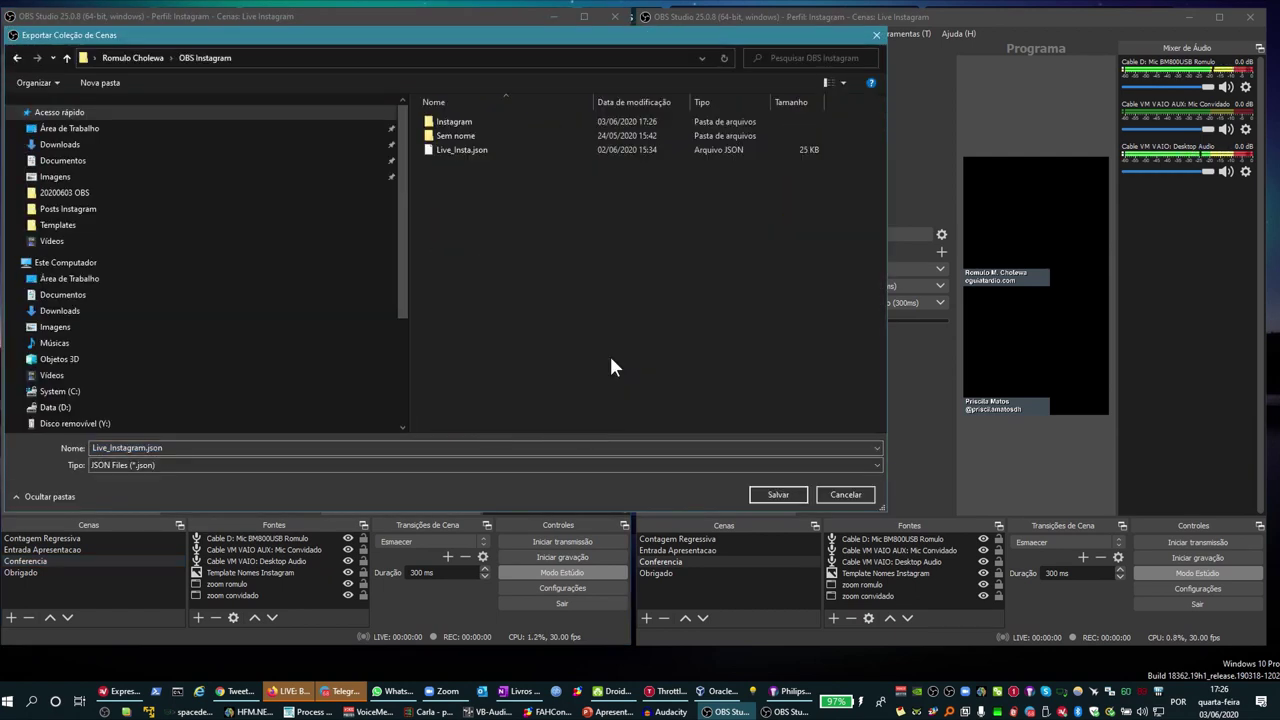
pyautogui.doubleClick(455, 149)
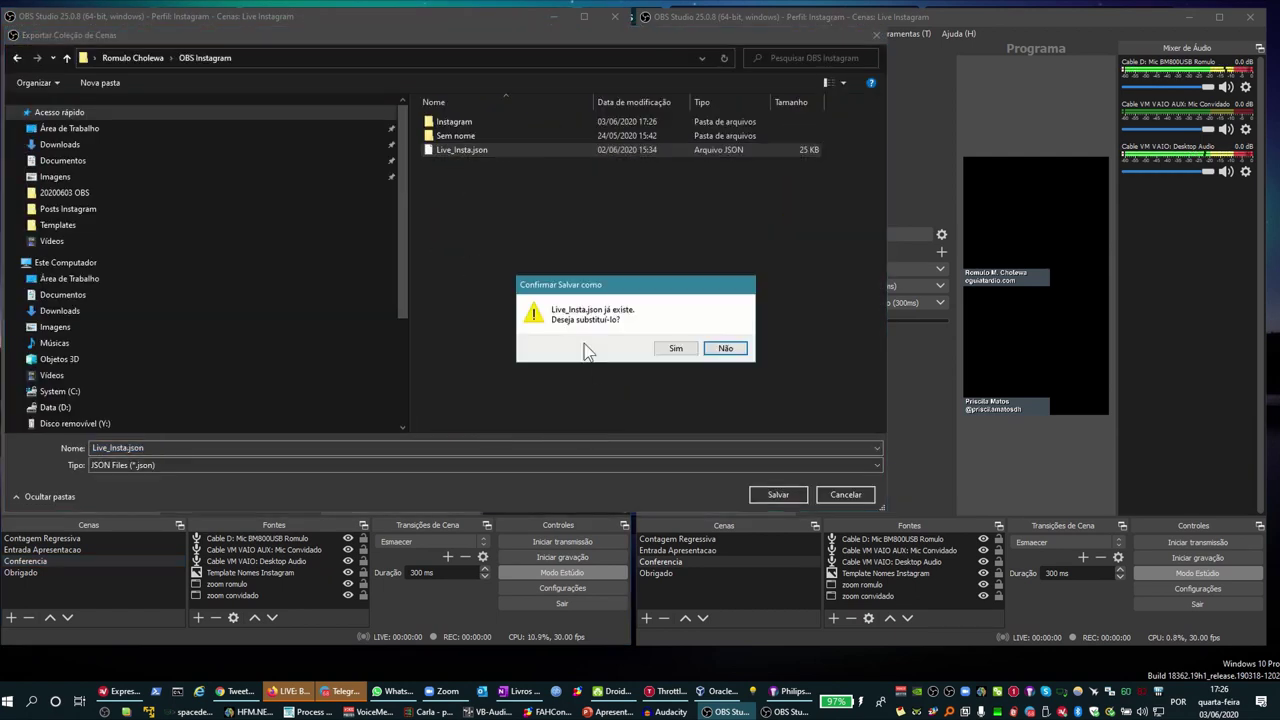
pyautogui.click(676, 348)
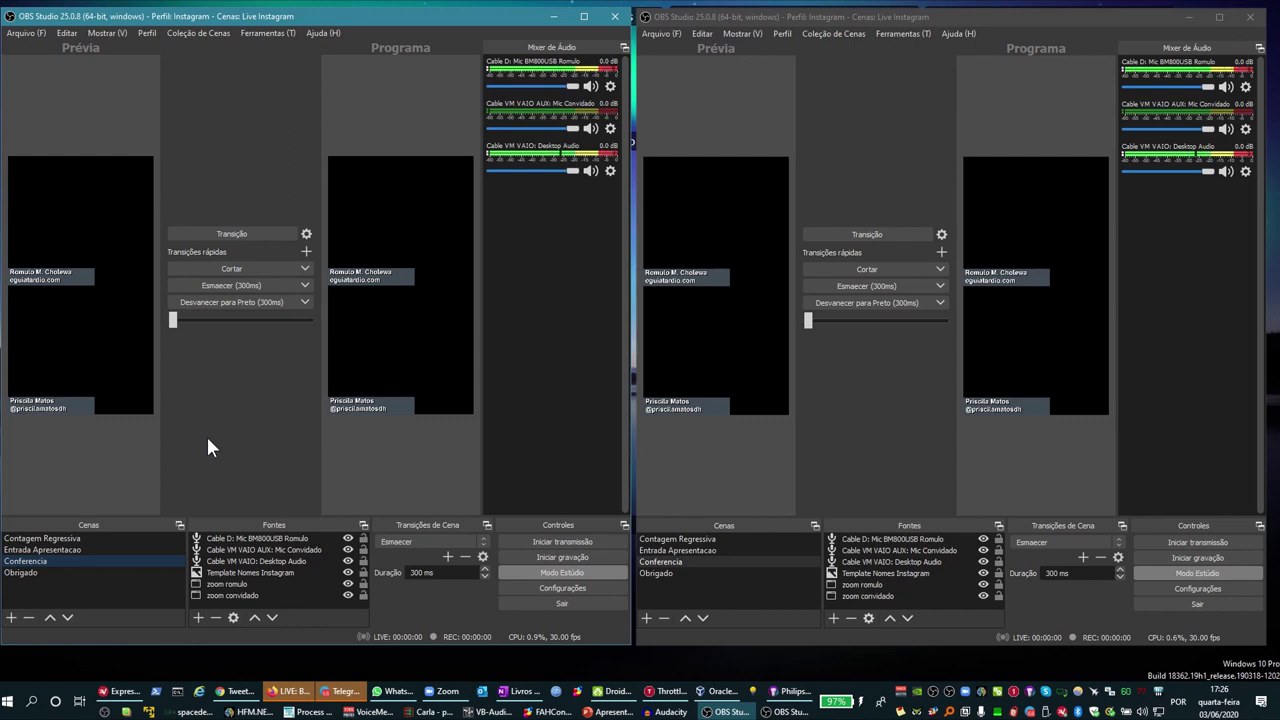
# - Switch the second OBS instance to the Youtube profile and the Live Youtube scene collection
pyautogui.click(881, 434)
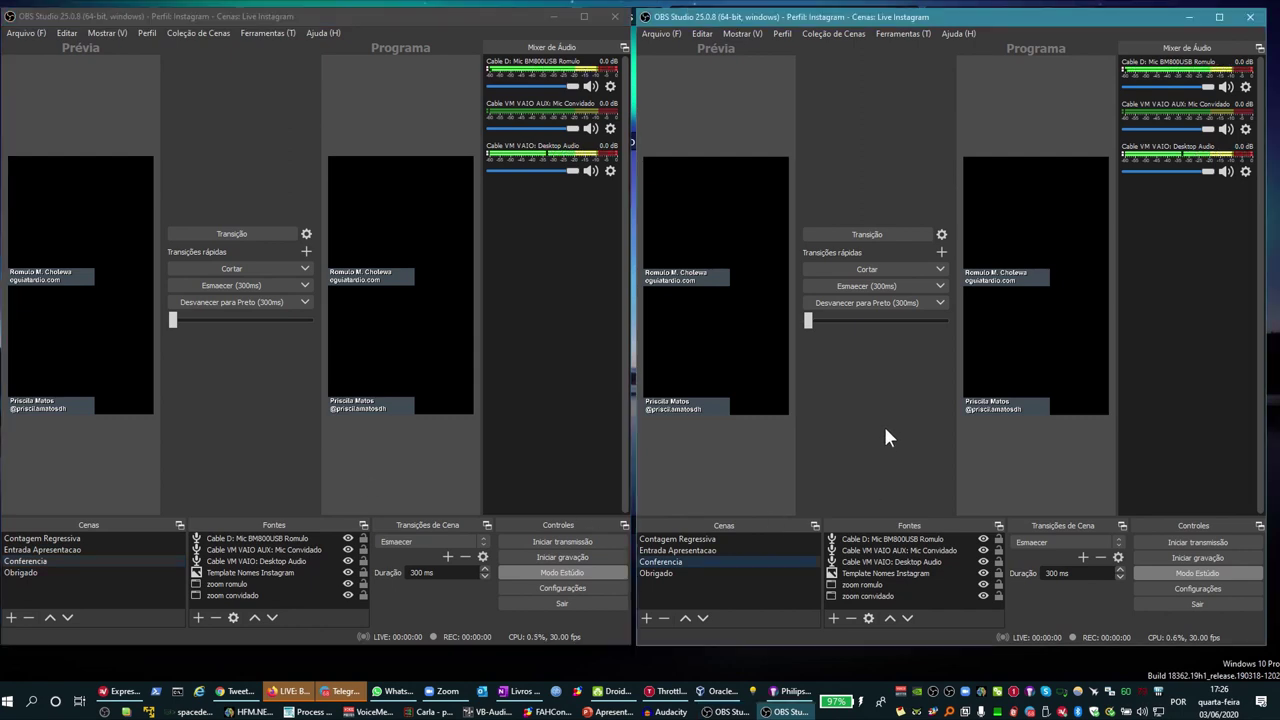
pyautogui.click(779, 32)
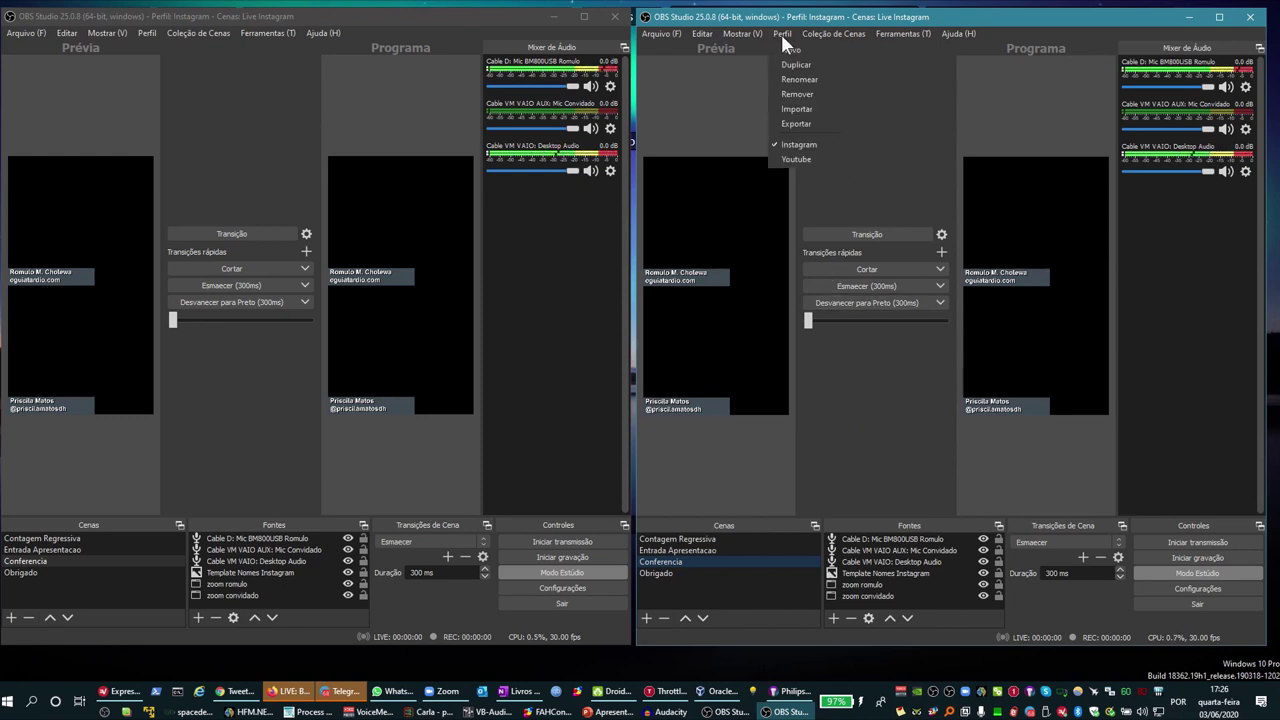
pyautogui.click(798, 158)
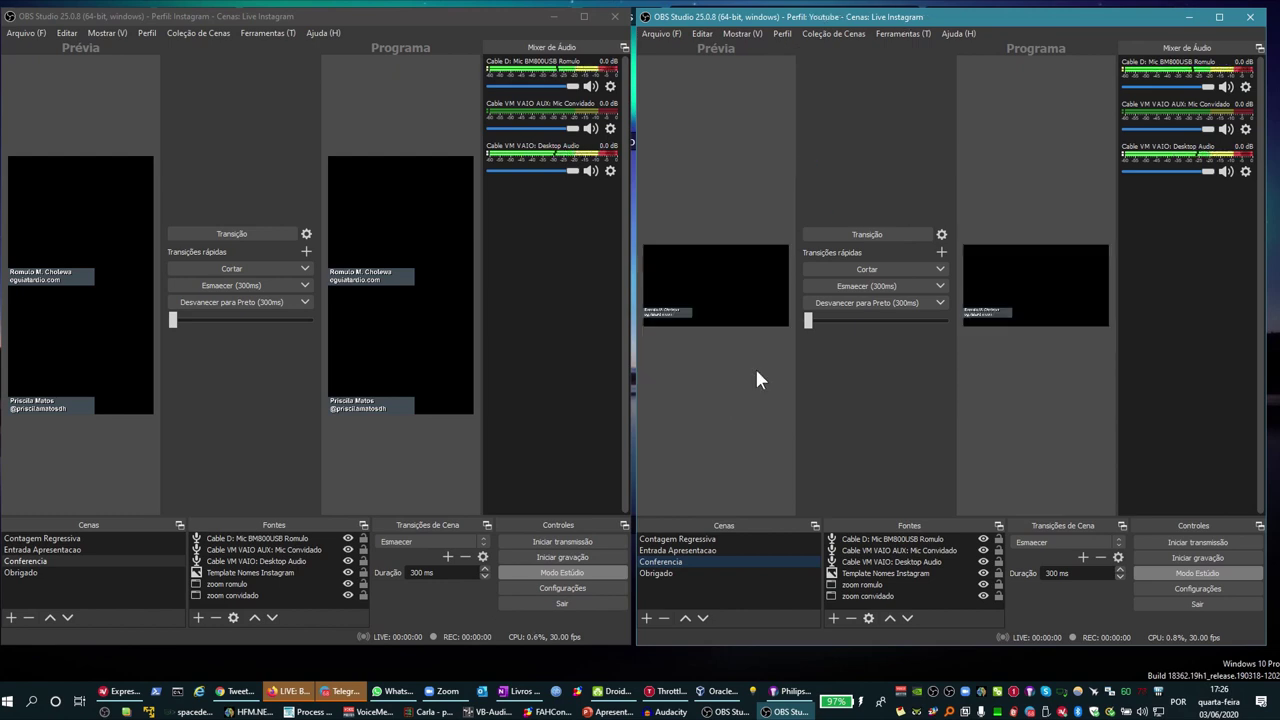
pyautogui.click(845, 34)
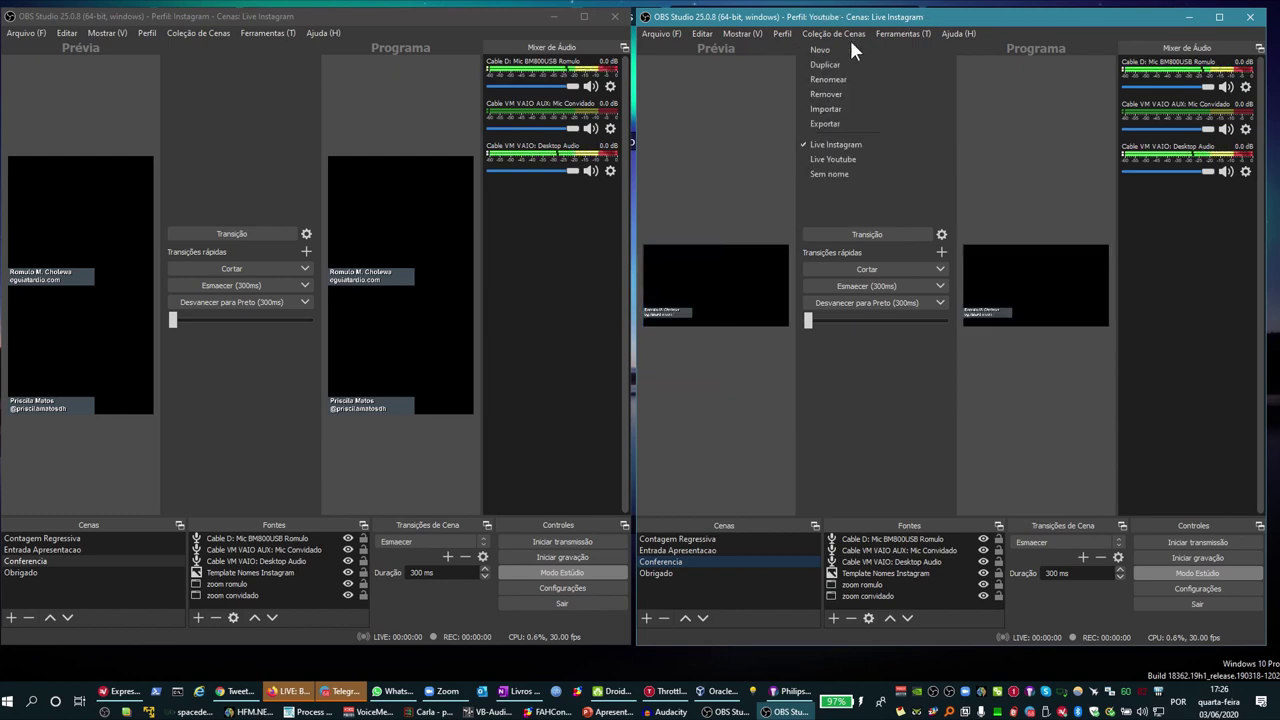
pyautogui.click(821, 158)
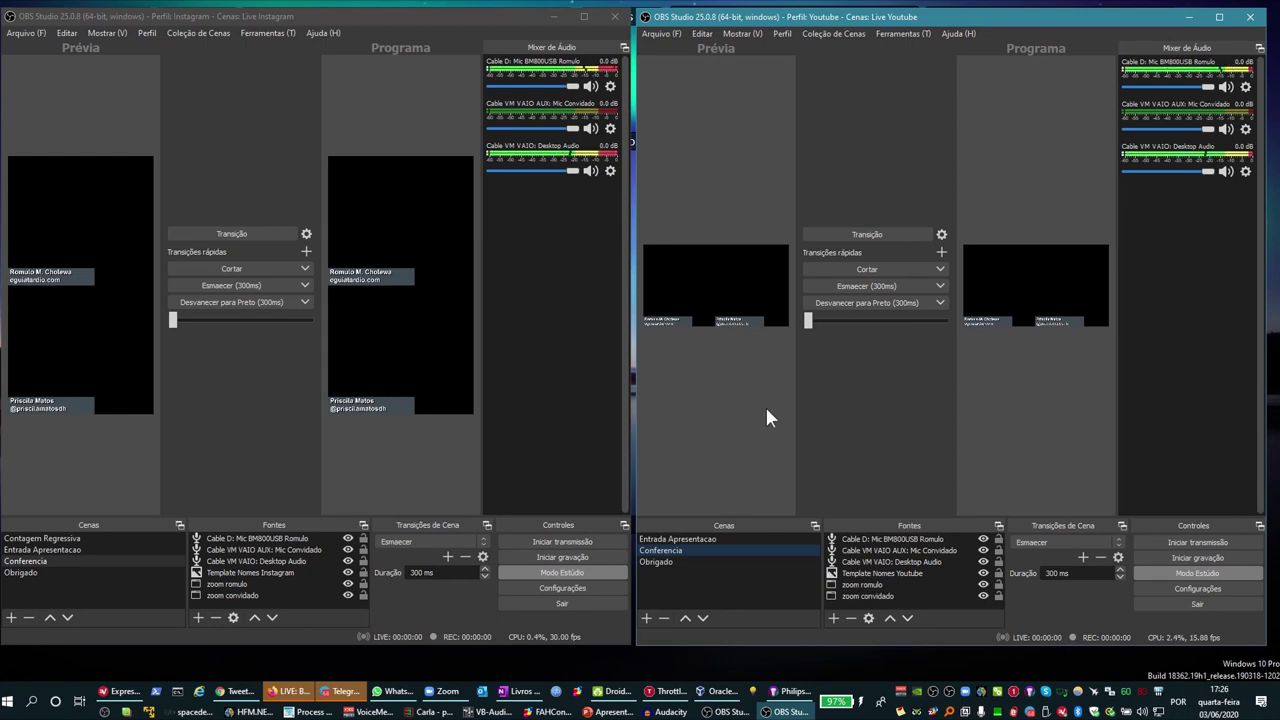
# - Review the streaming service and video resolution settings of the second OBS instance, and cancel without changes
pyautogui.click(657, 32)
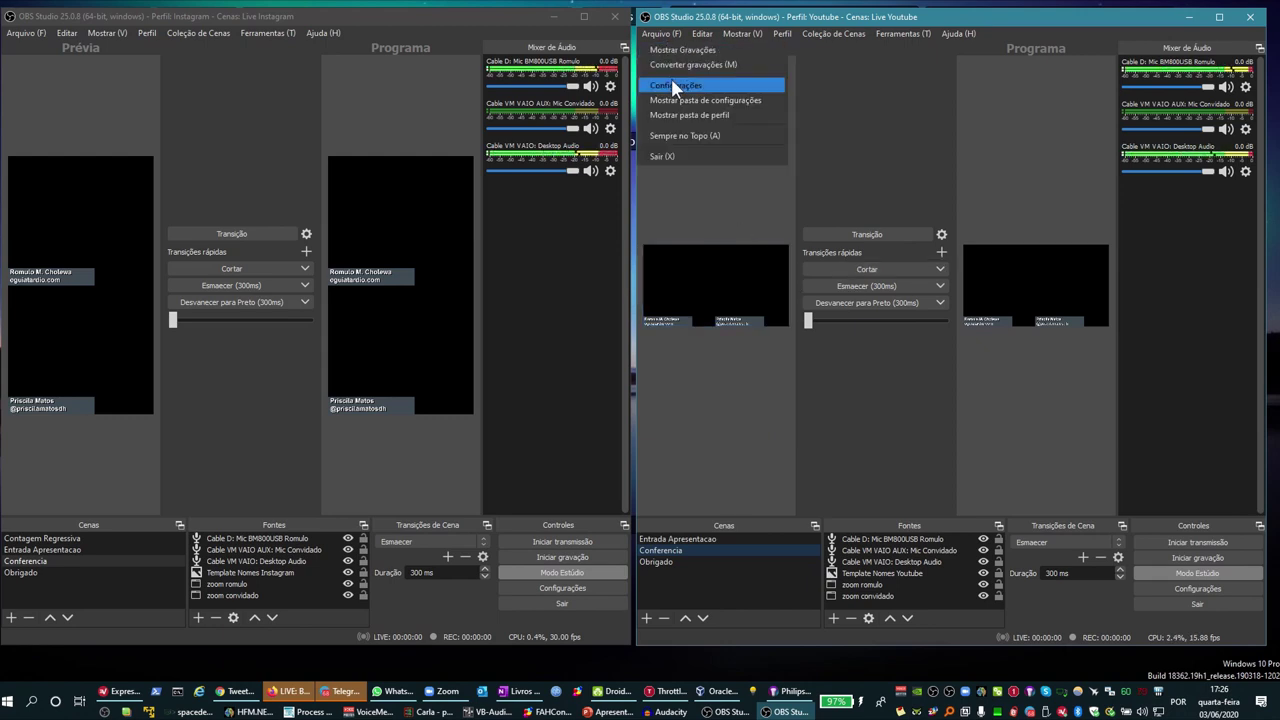
pyautogui.click(674, 84)
pyautogui.moveTo(719, 86); pyautogui.dragTo(701, 81)
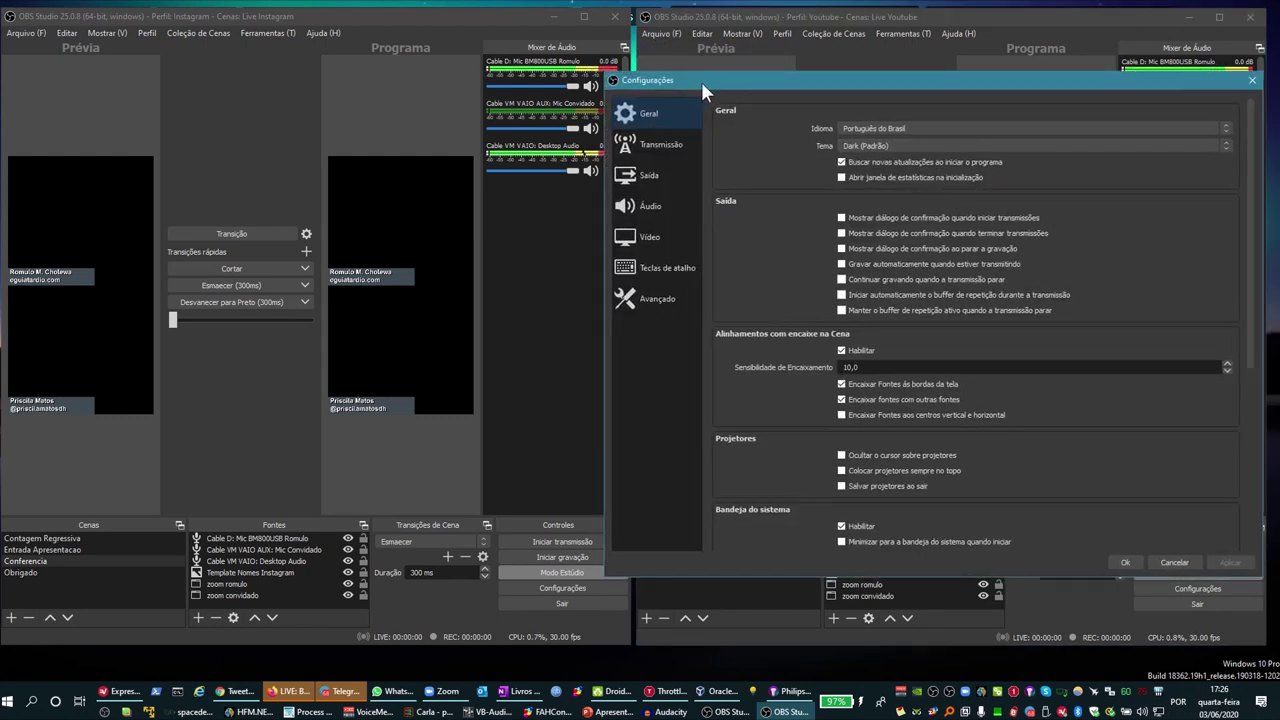
pyautogui.click(672, 142)
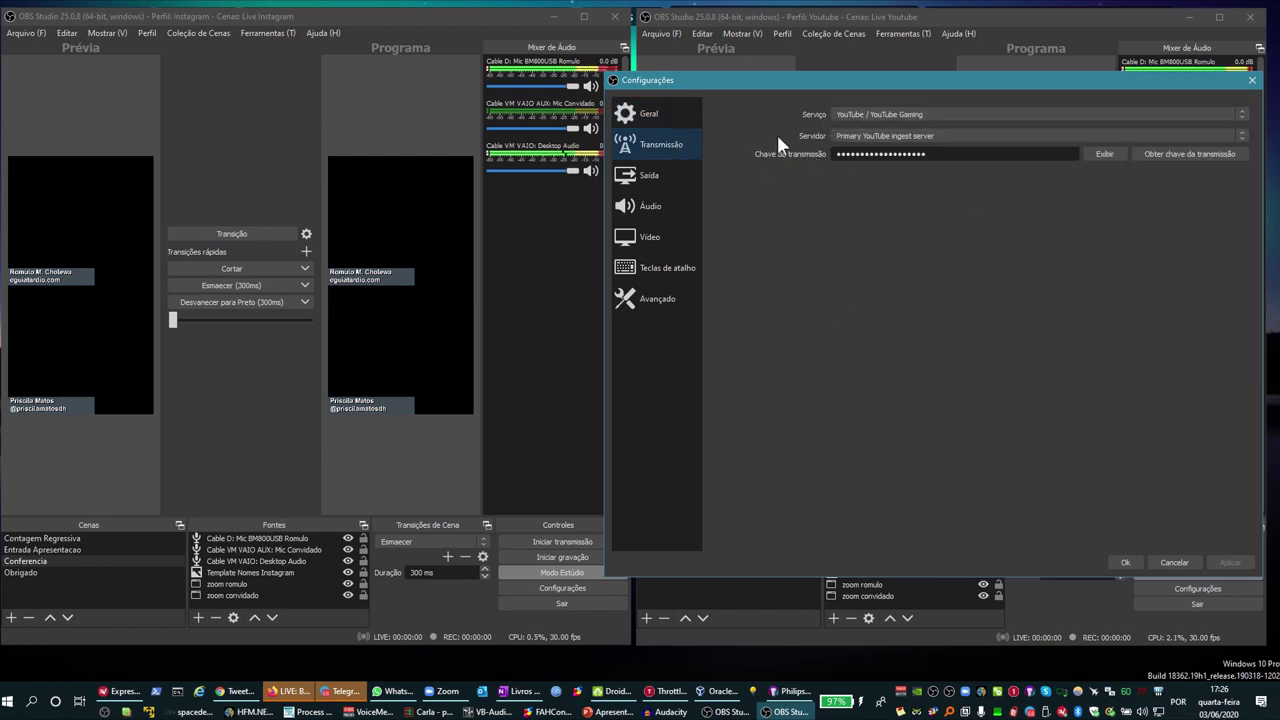
pyautogui.click(668, 240)
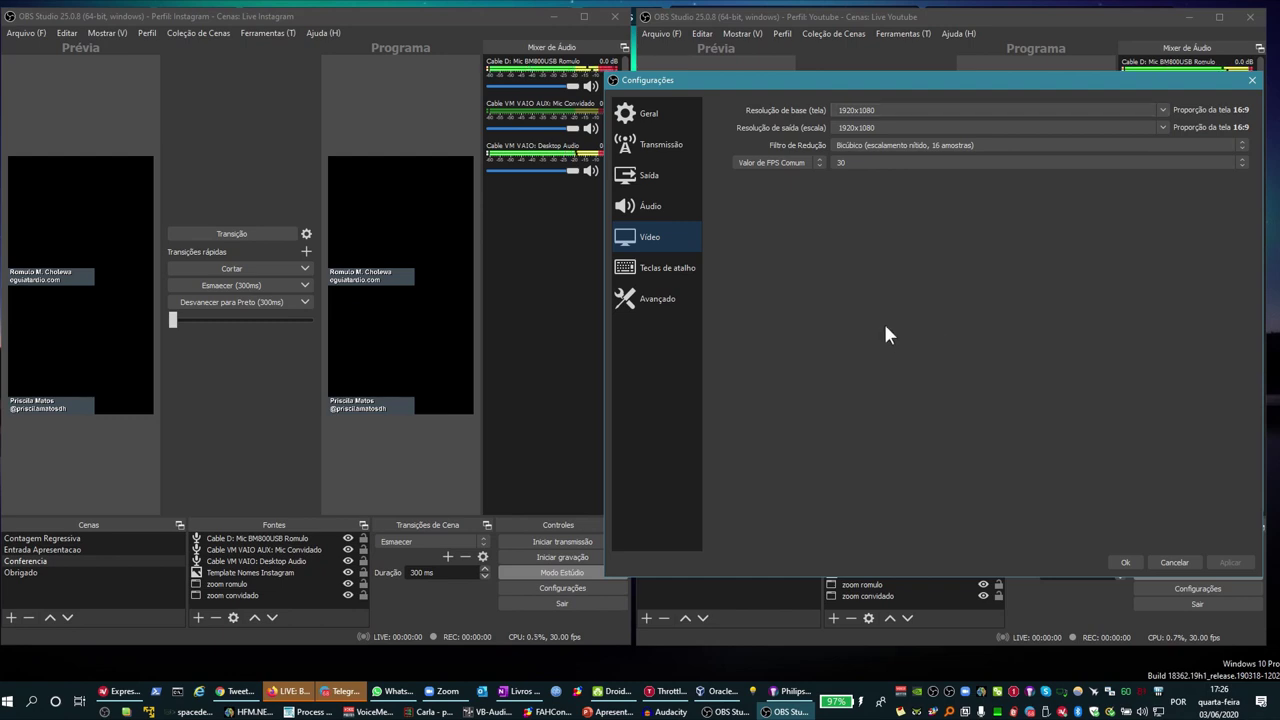
pyautogui.click(1172, 563)
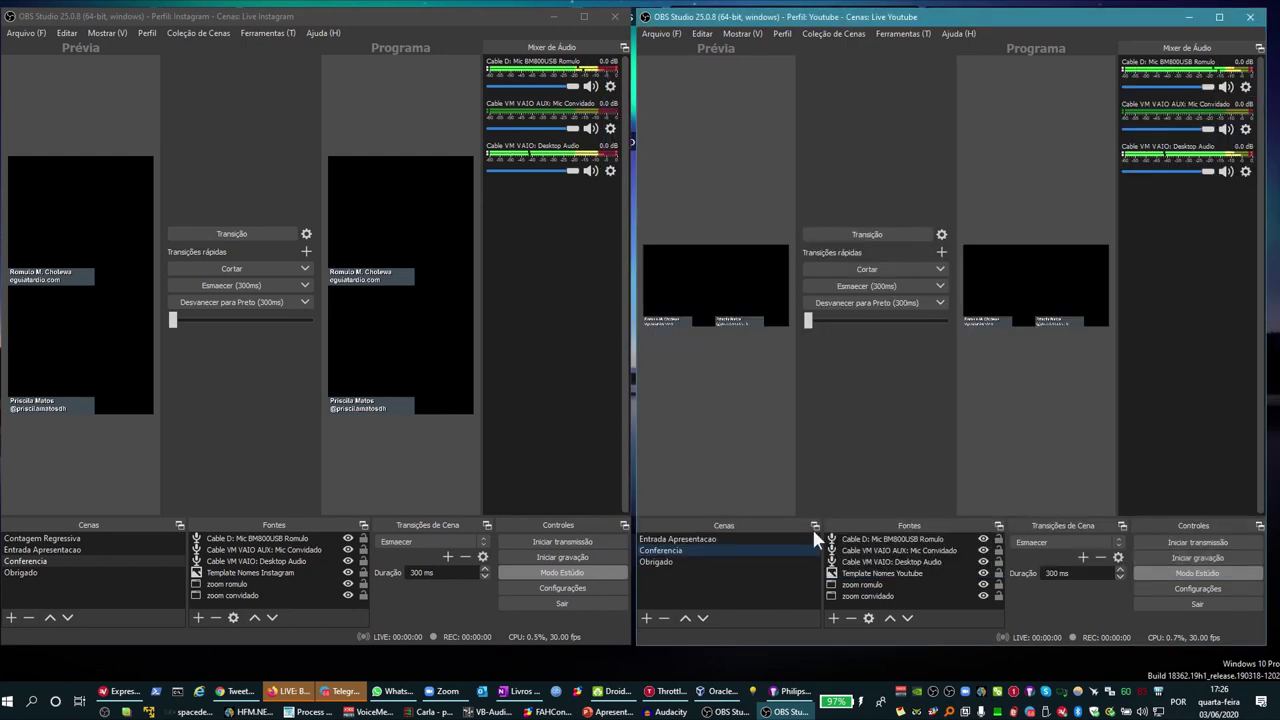